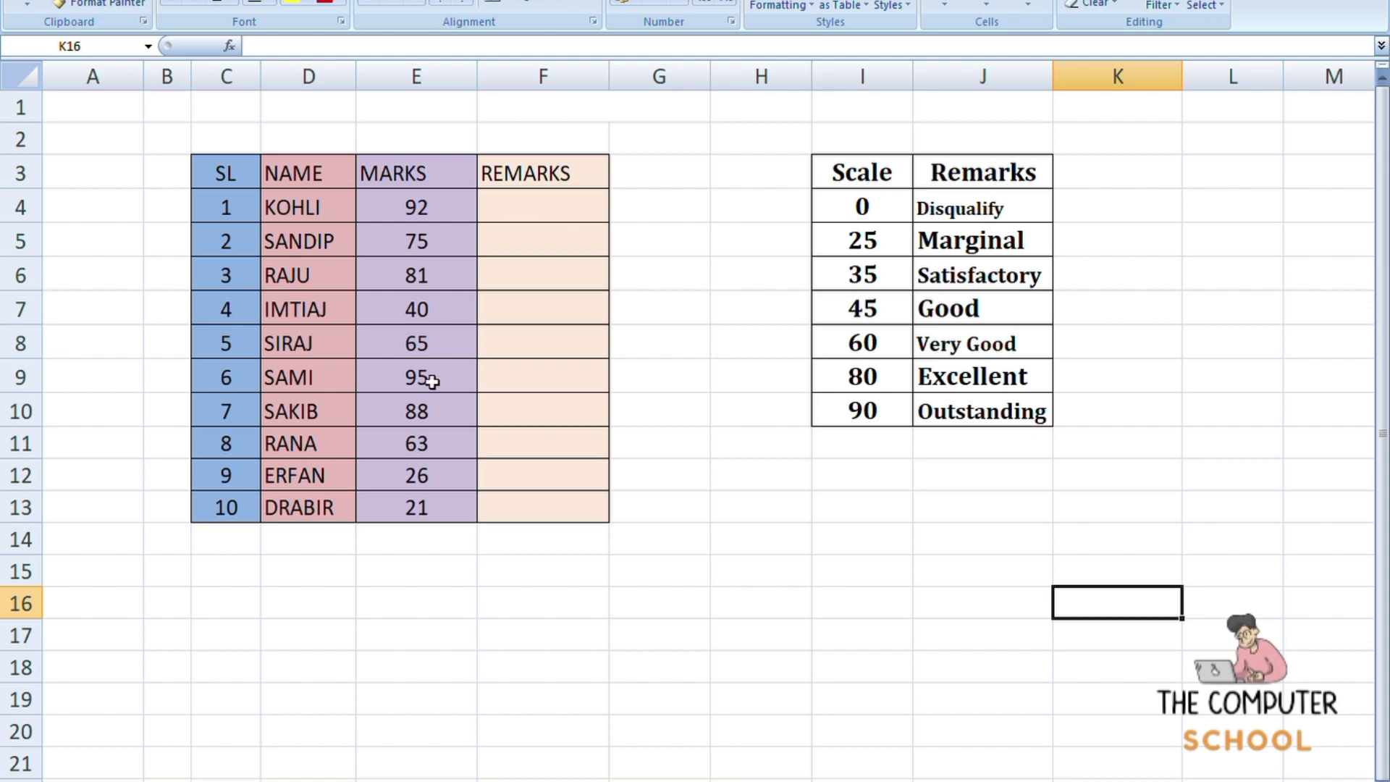
- Enter =LOOKUP(E:E,I:I,J:J) in F4 so KOHLI's 92 is graded Outstanding
click(559, 221)
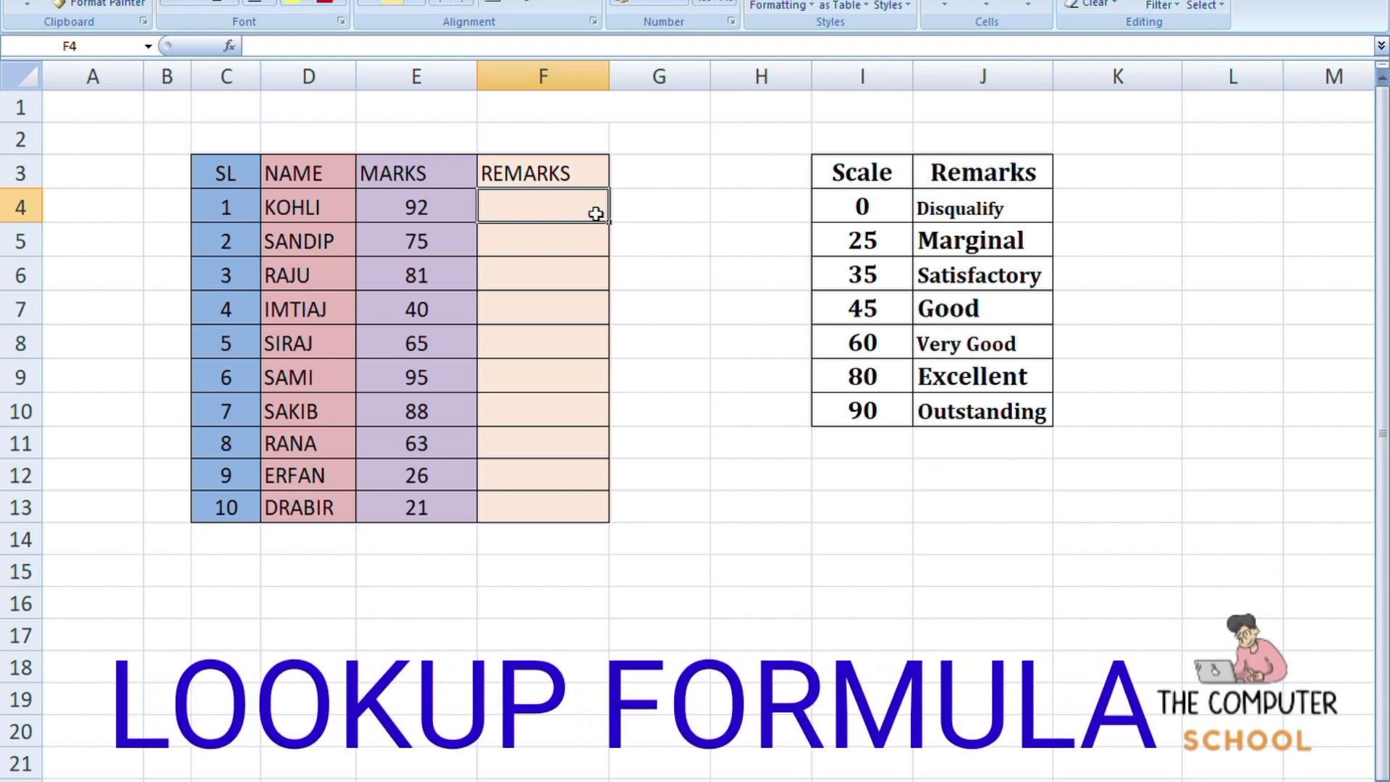
click(682, 233)
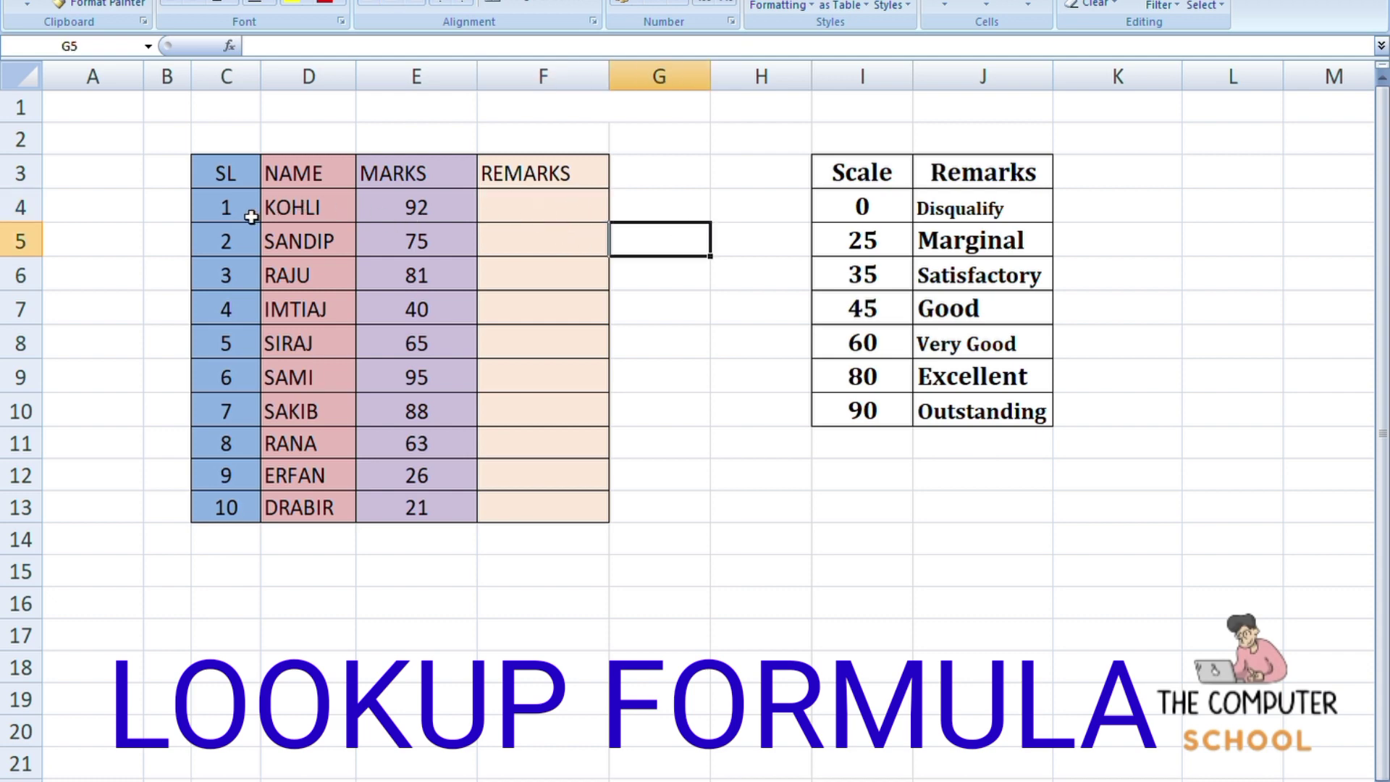
click(545, 220)
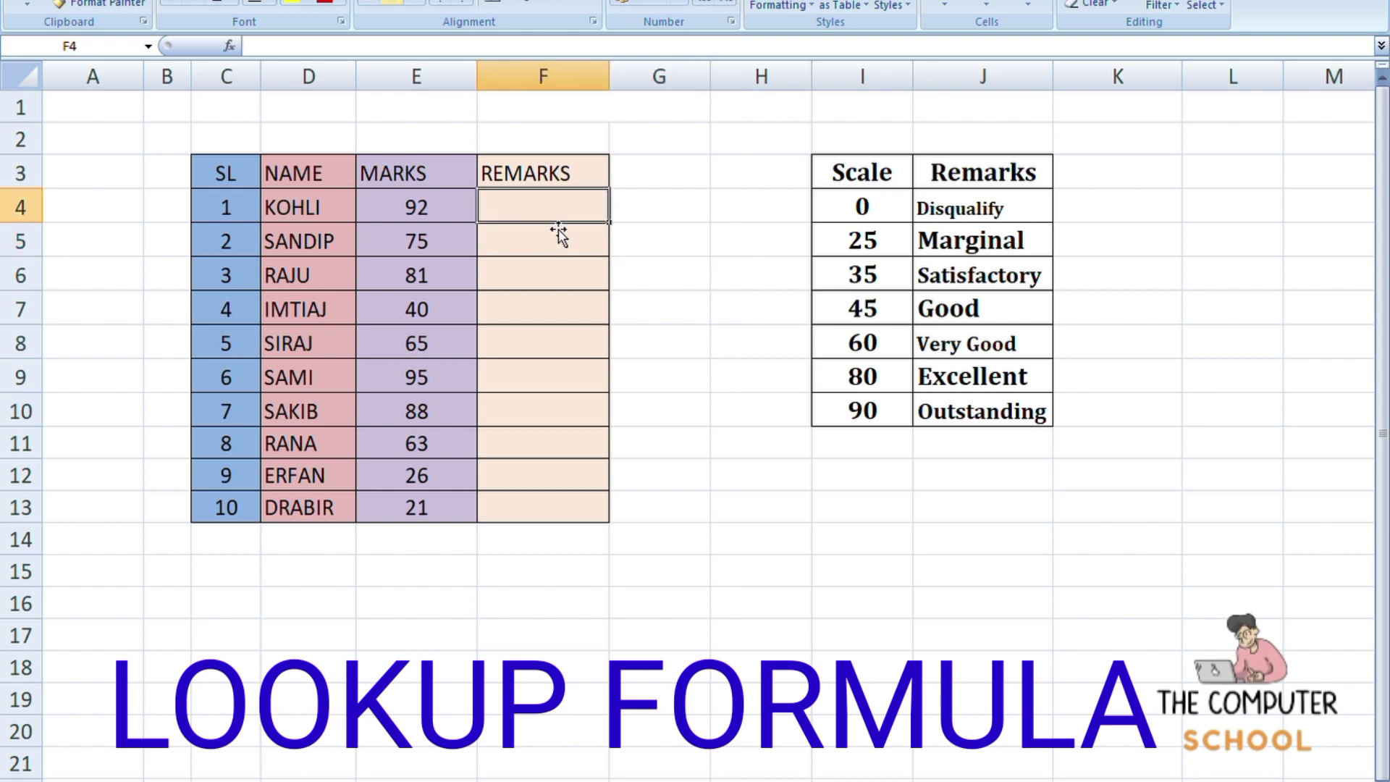
text(=L)
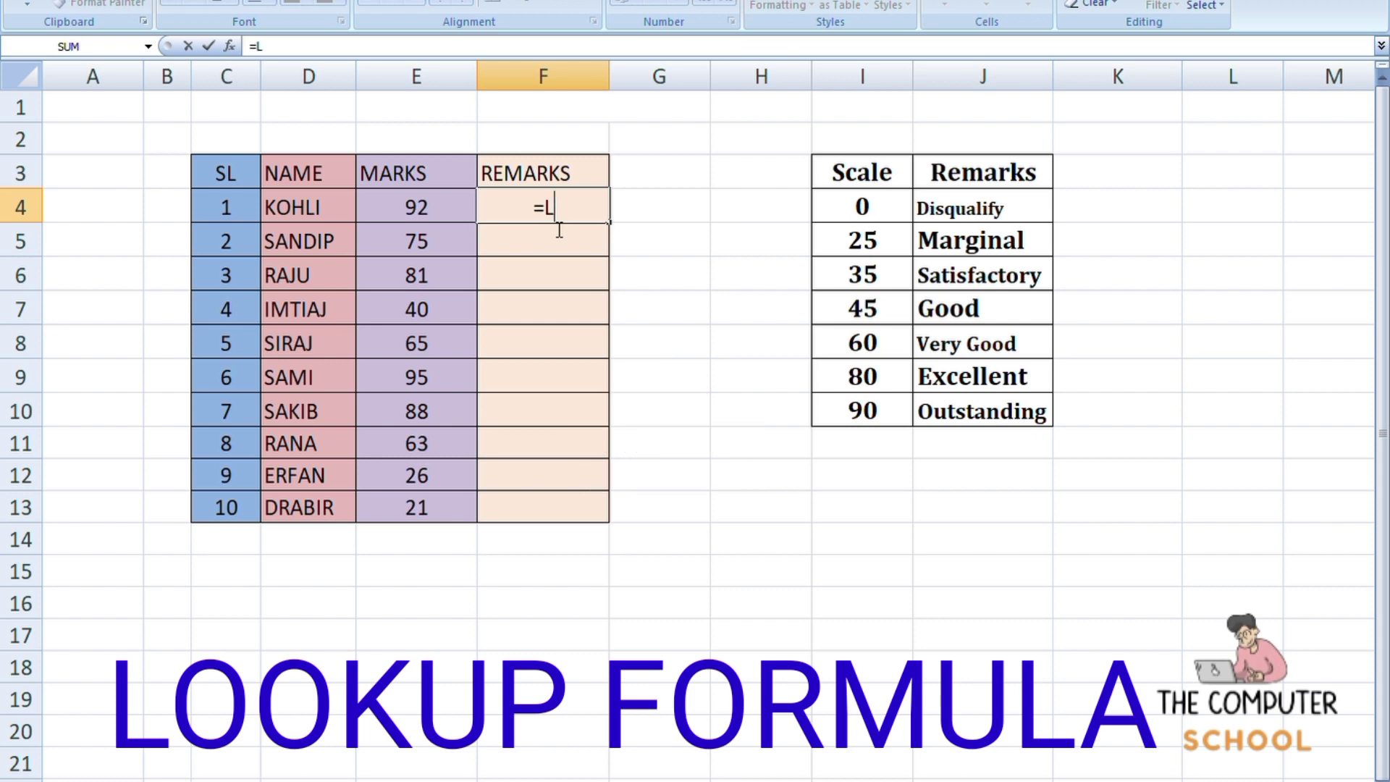
text(OO)
text(KUP)
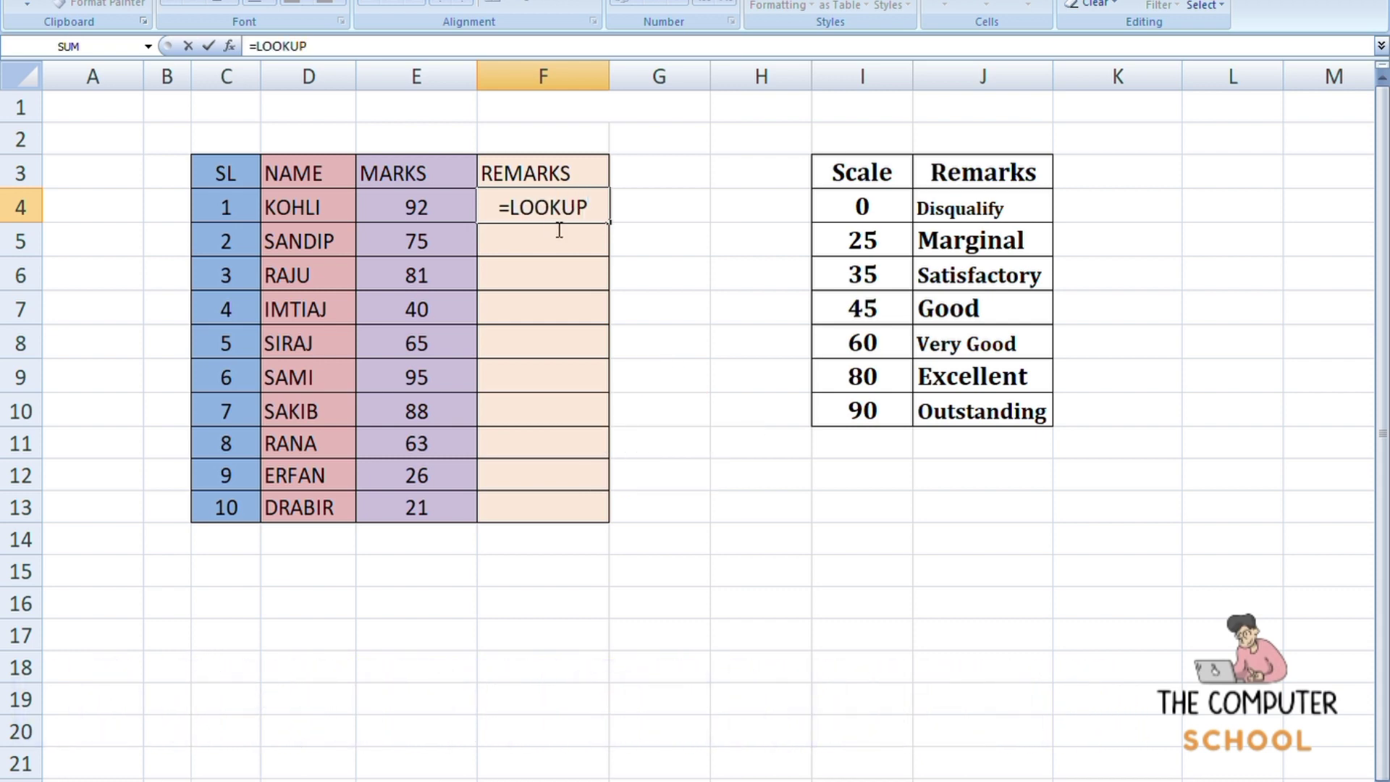
text(()
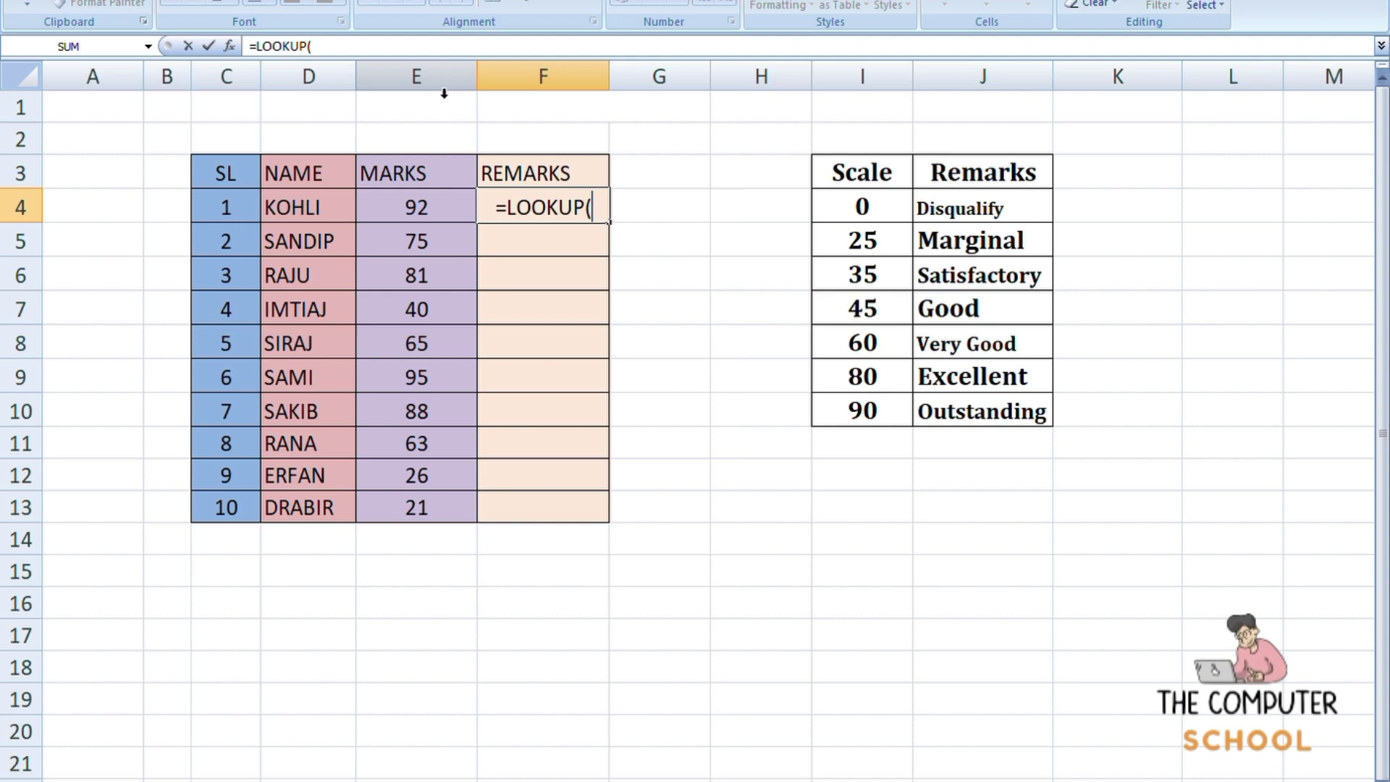
click(444, 93)
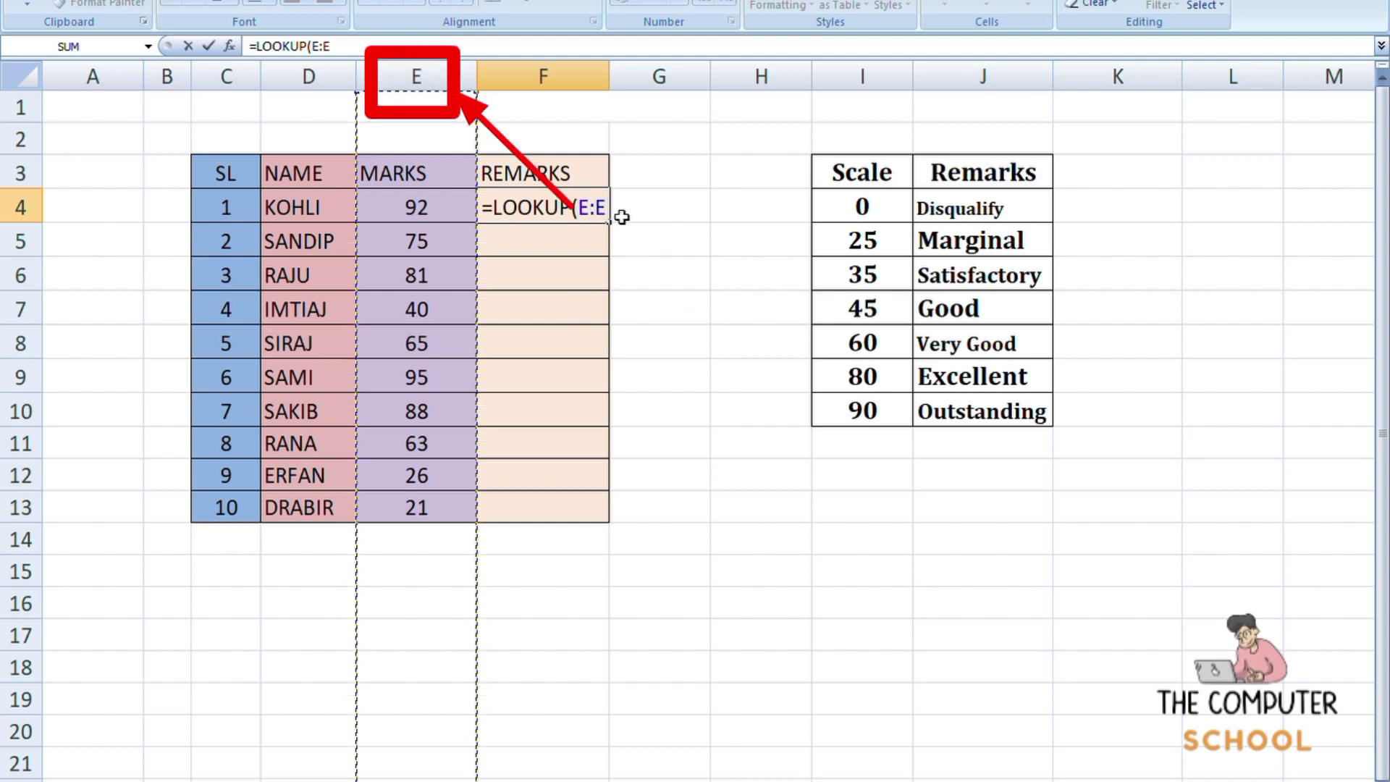
text(,)
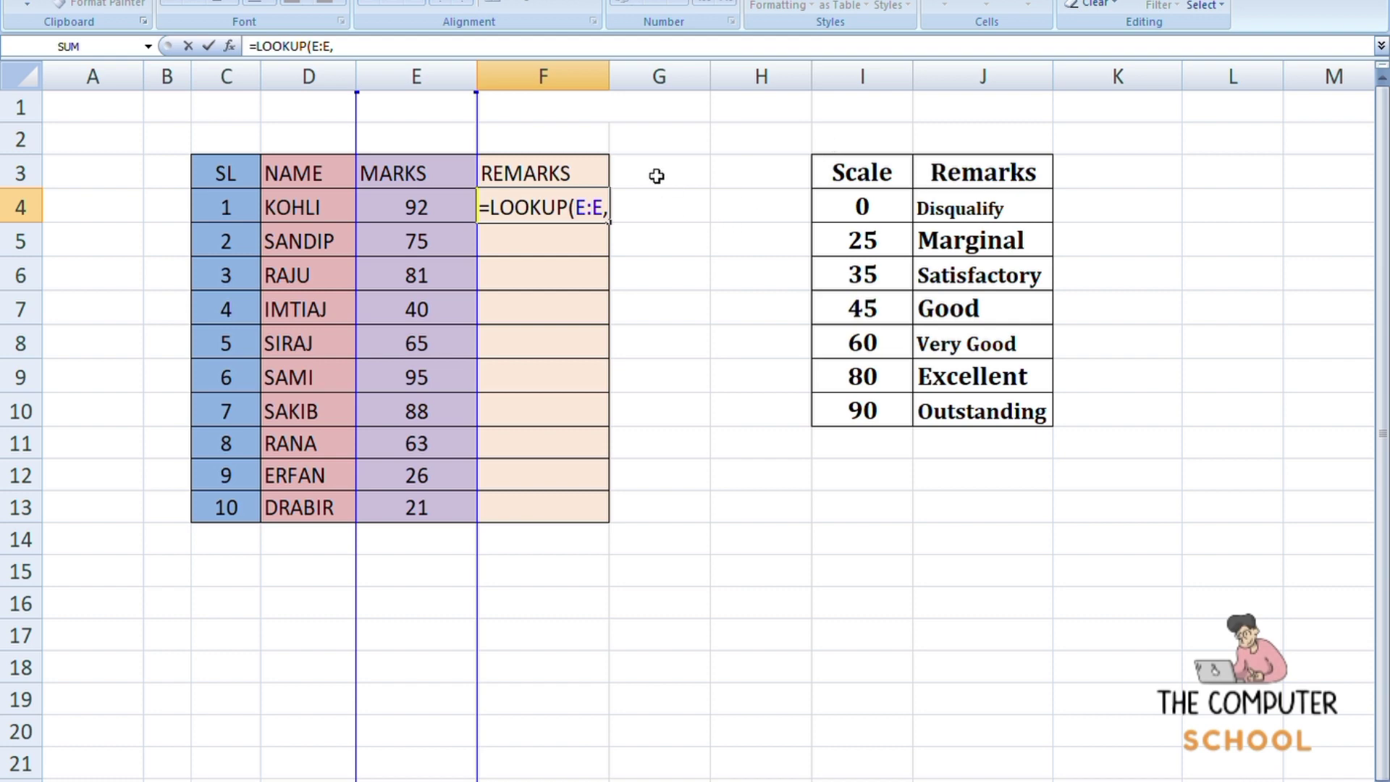
click(884, 80)
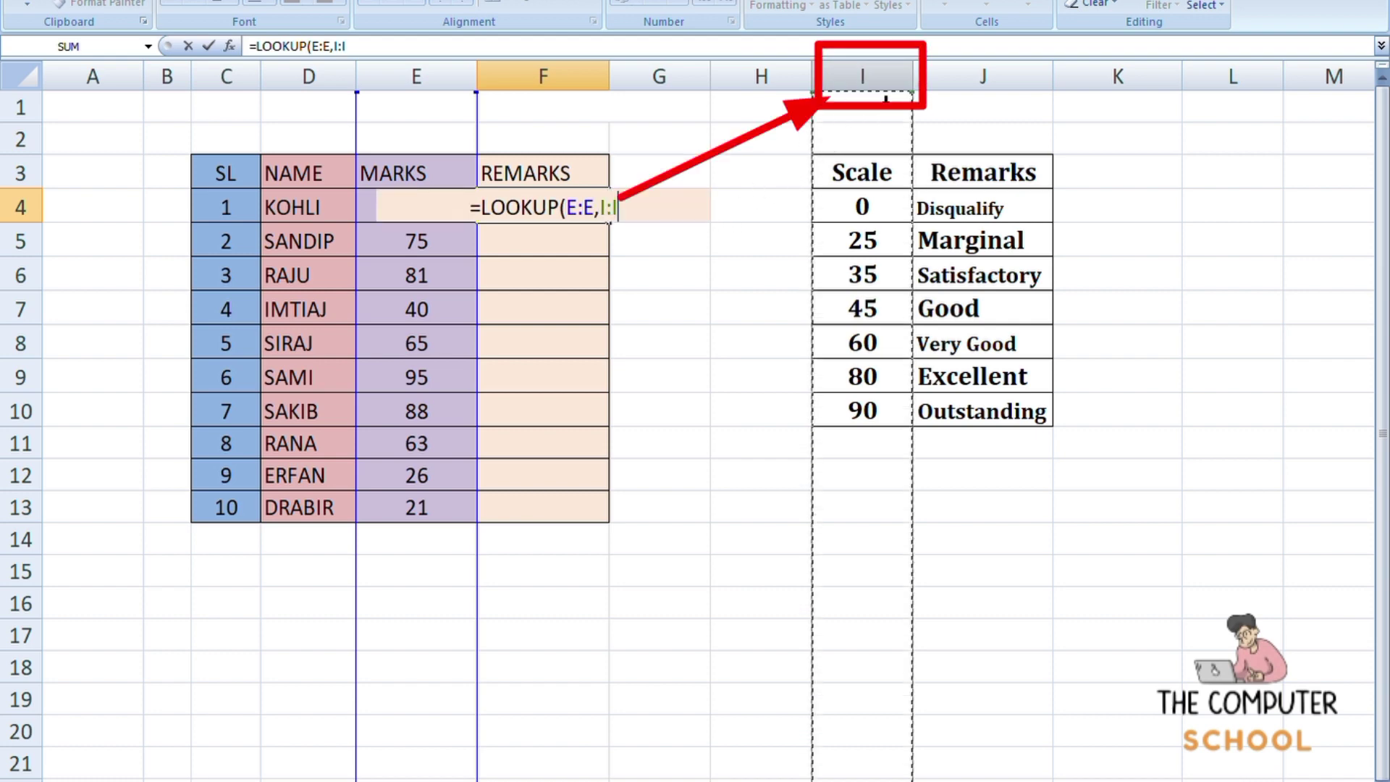
text(,)
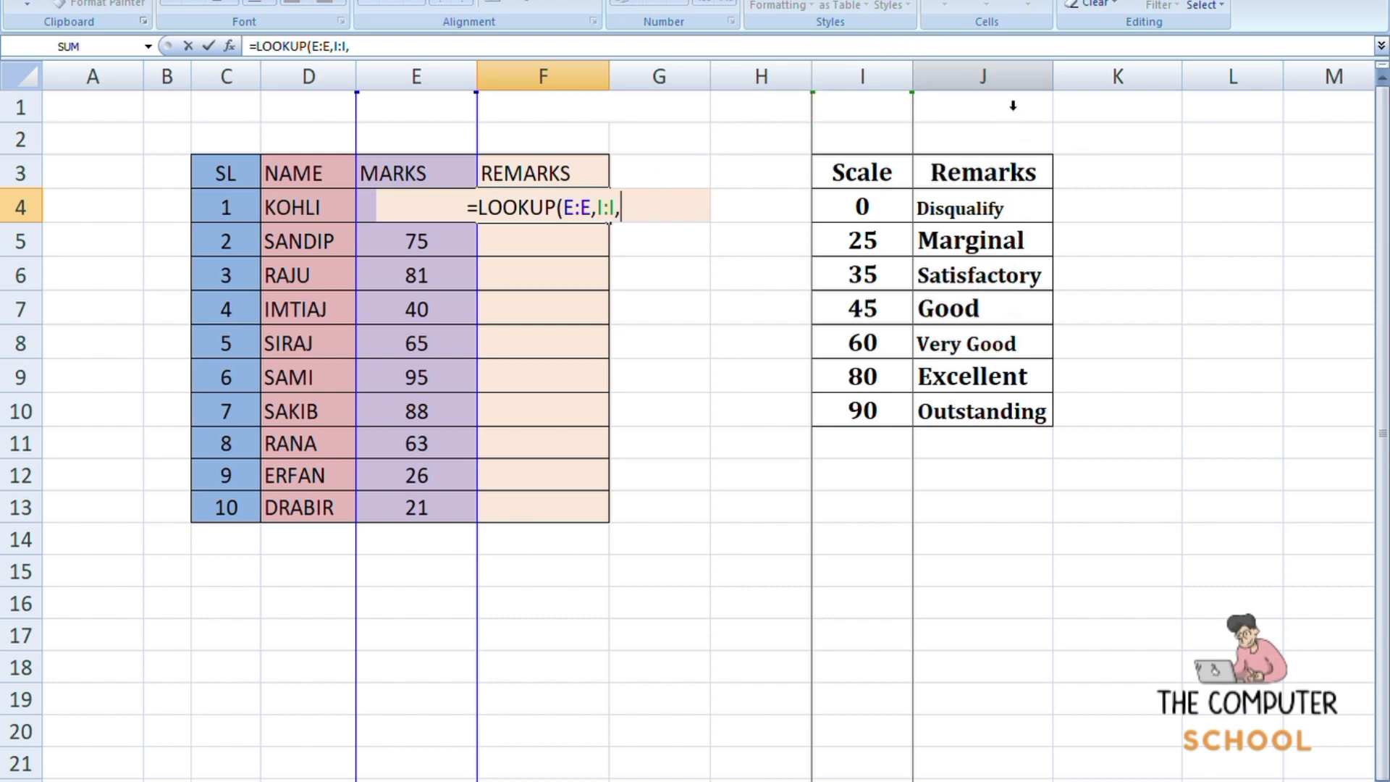
click(1005, 99)
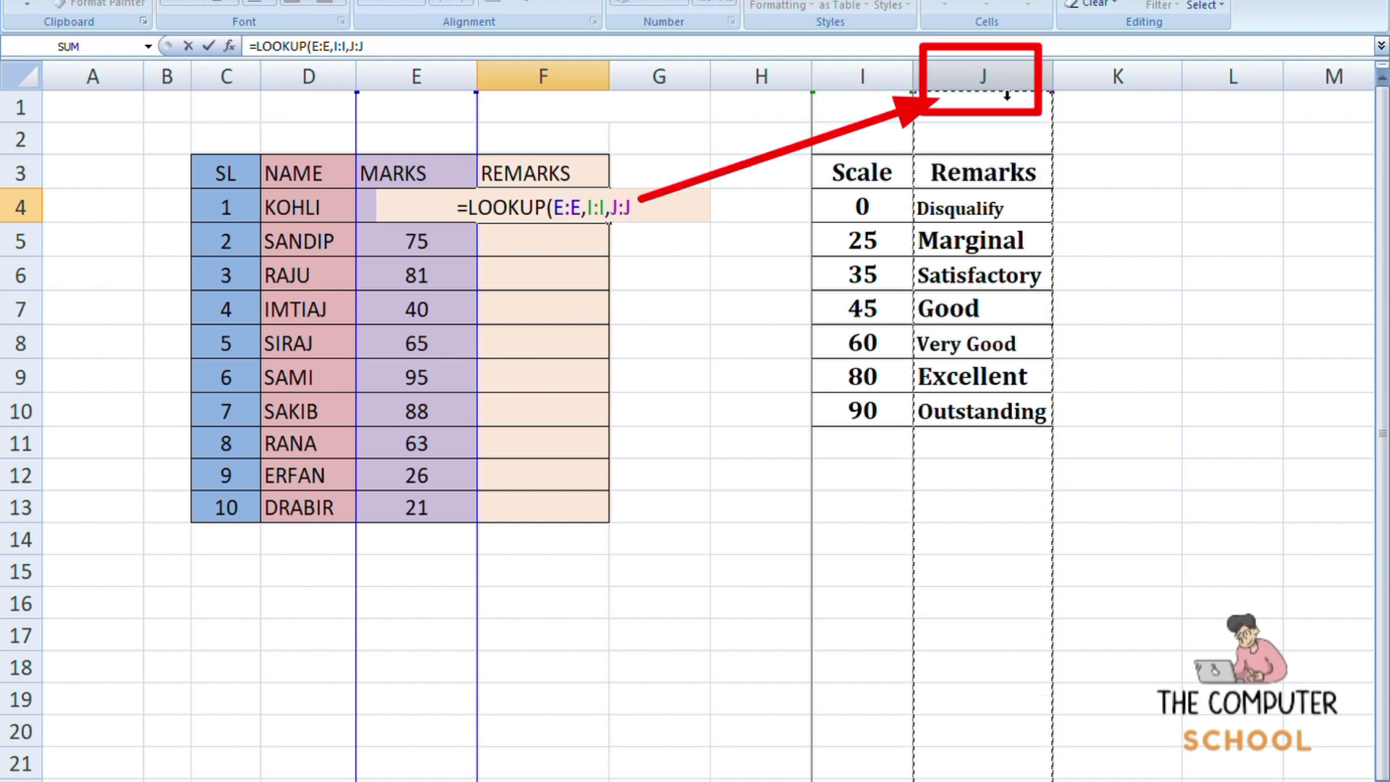
text())
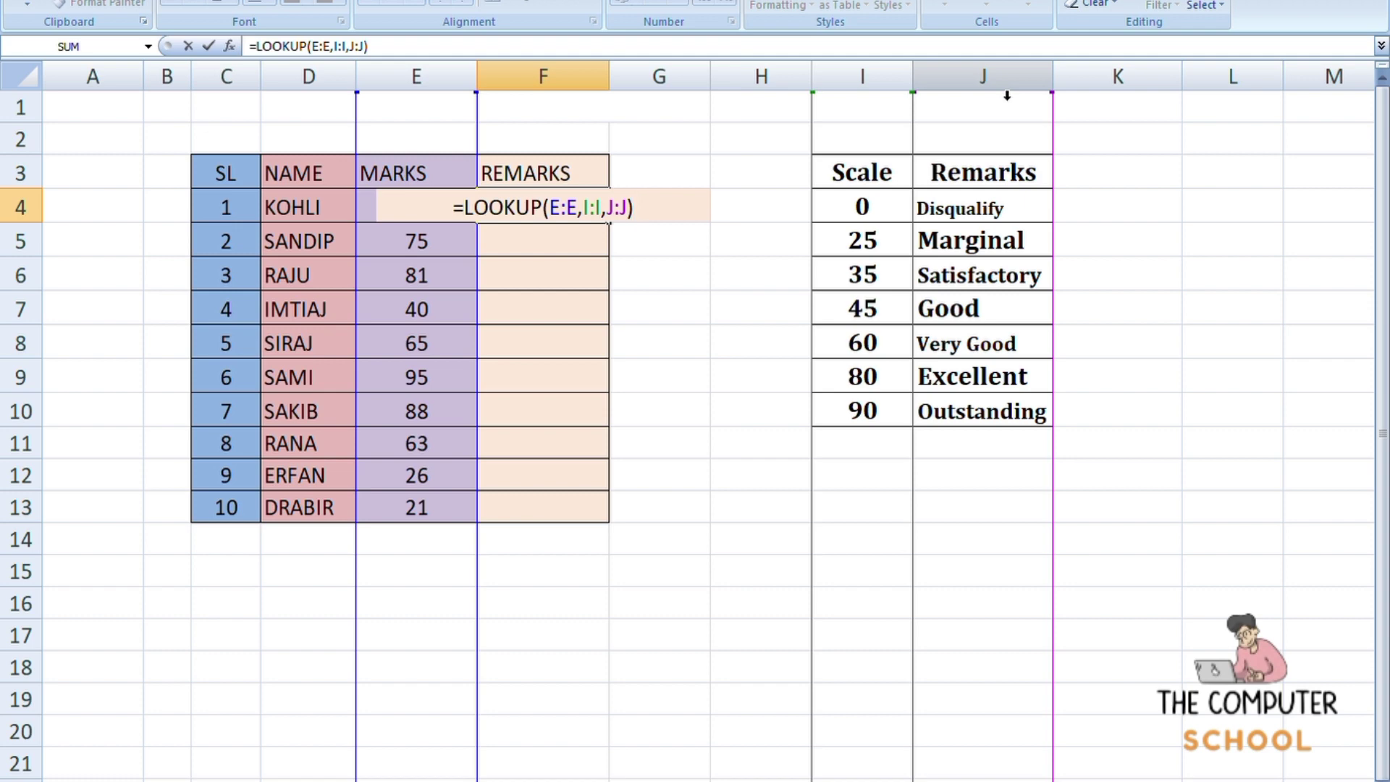
key(Return)
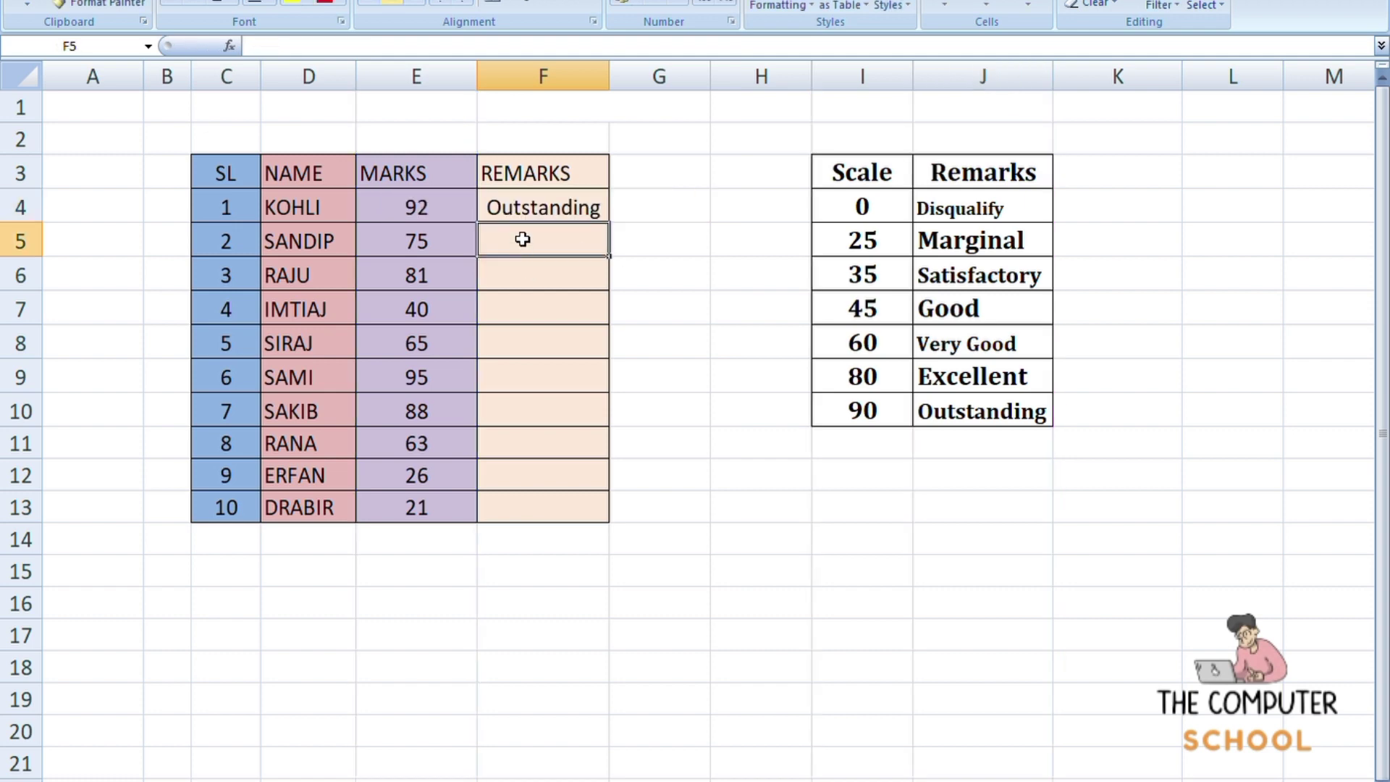
- Copy F4's LOOKUP remark formula down the REMARKS column
click(566, 215)
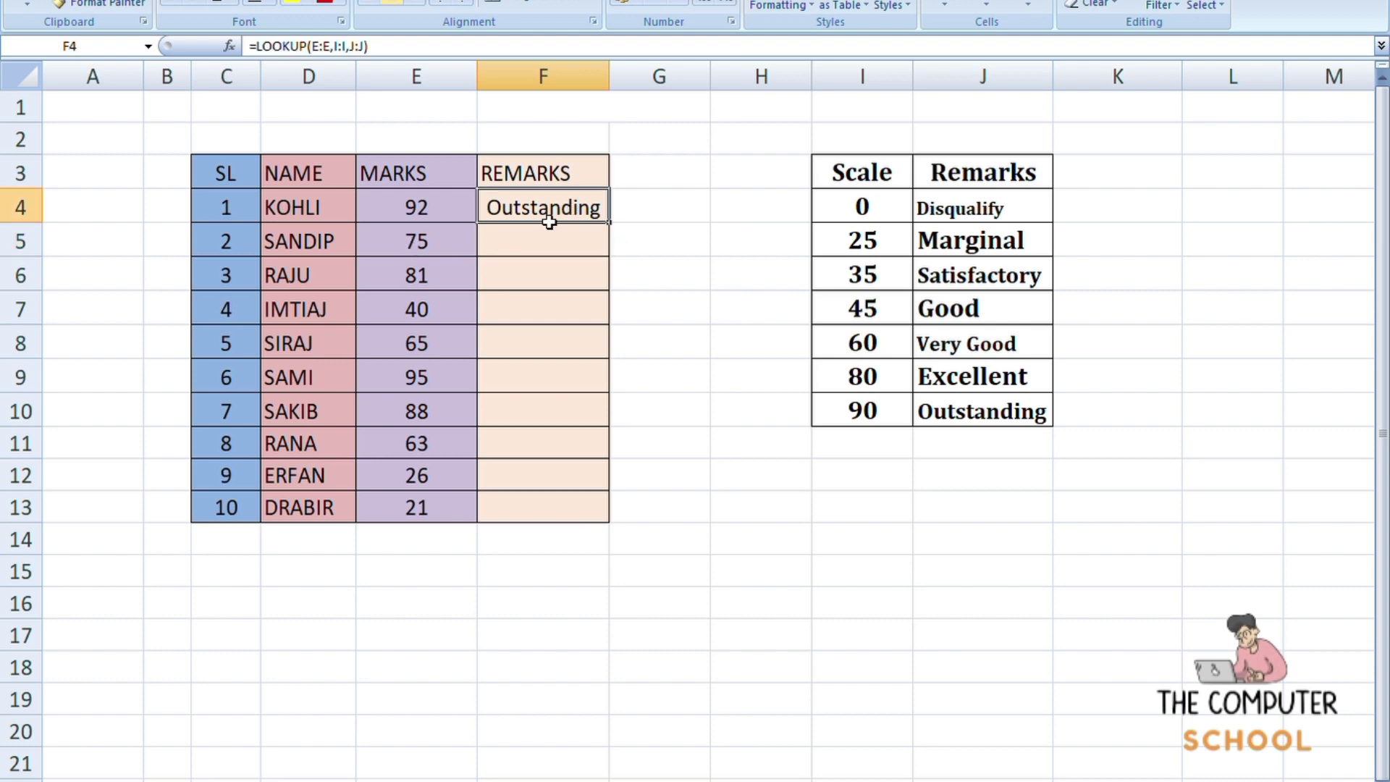
drag(617, 233, 616, 527)
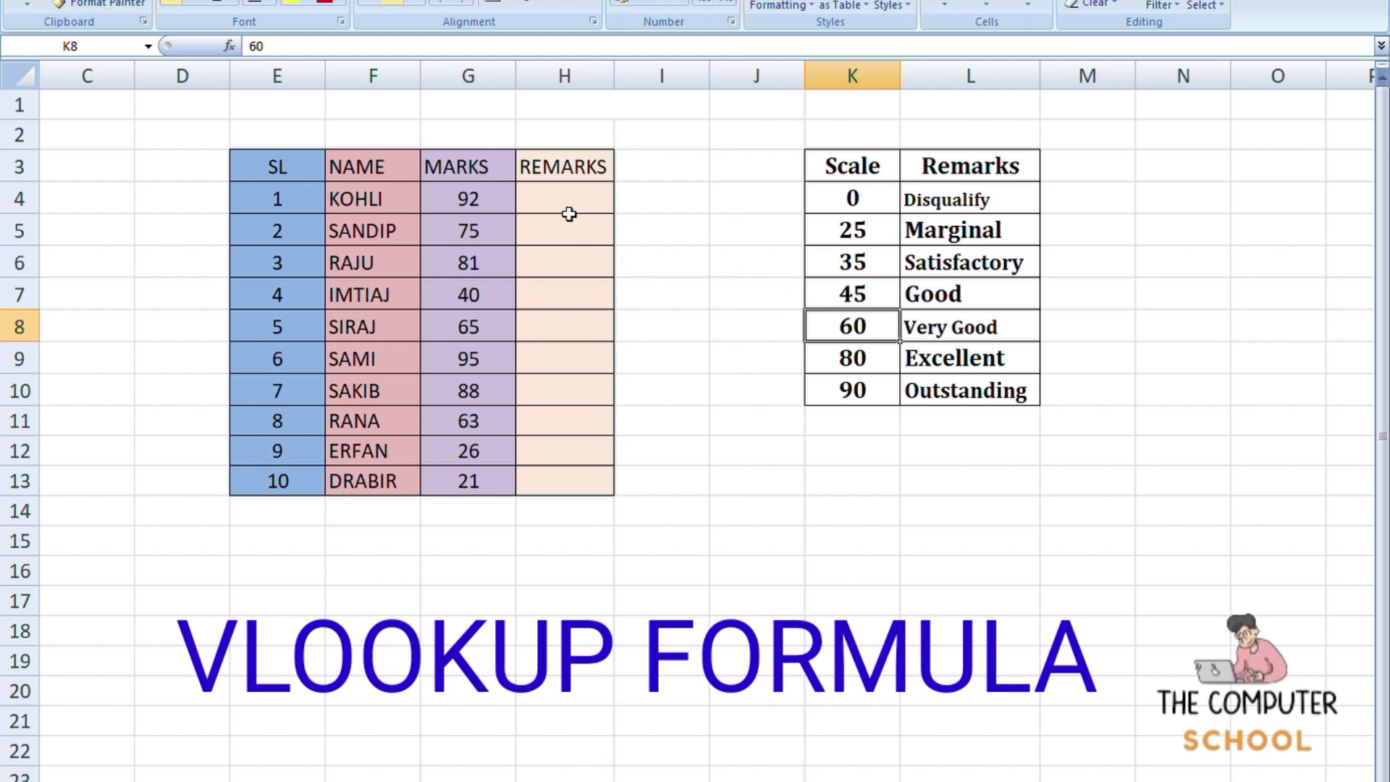
- Type =VLOOKUP(G4,K:L,2) in H4, using the Scale and Remarks columns as the table
click(567, 212)
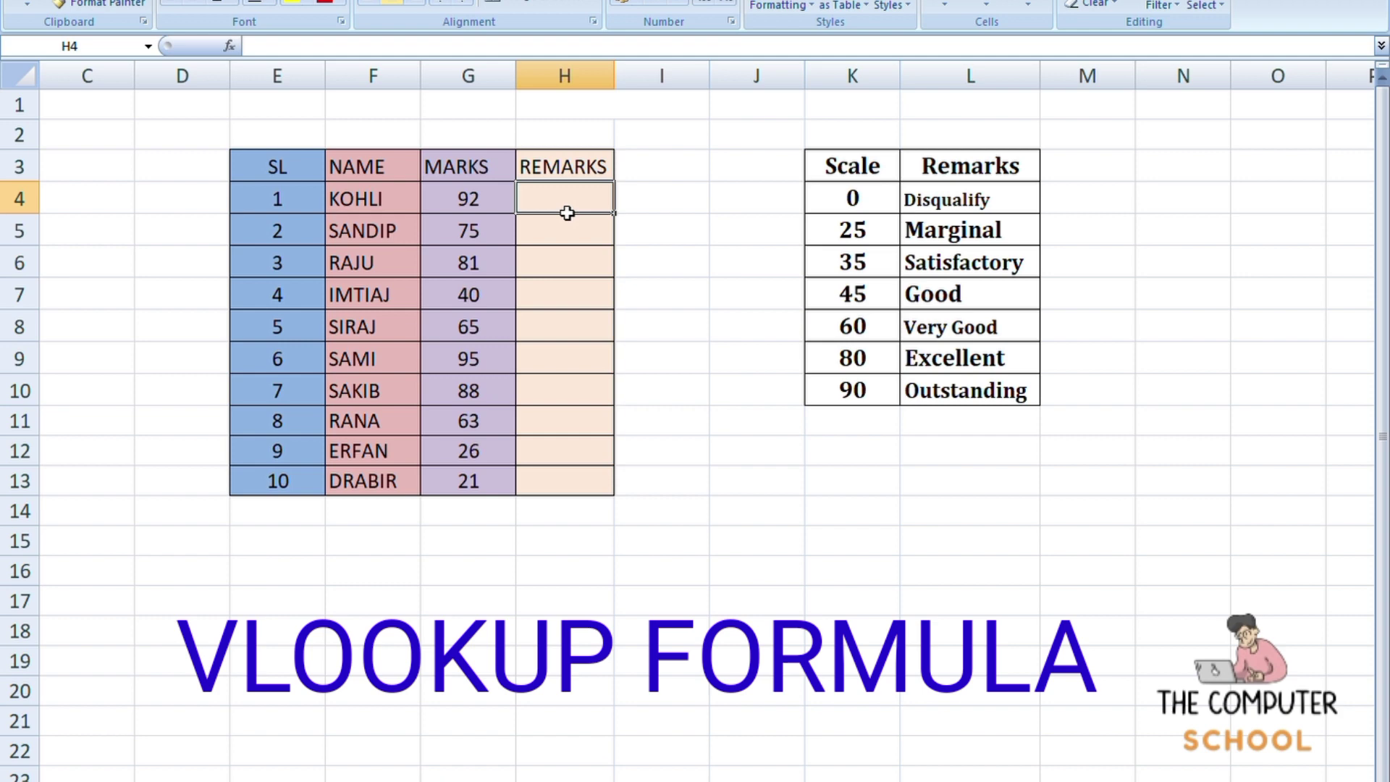
text(=)
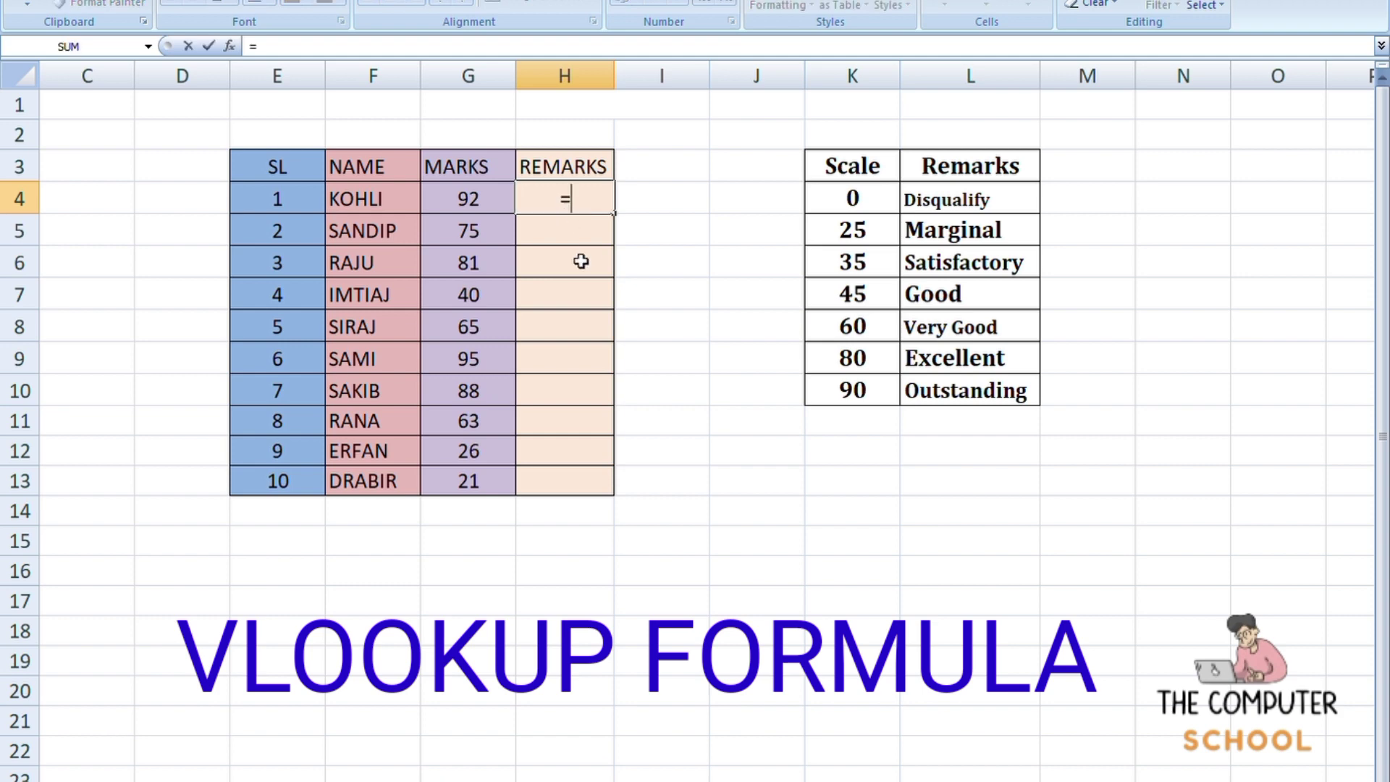
text(VLO)
text(OKUP)
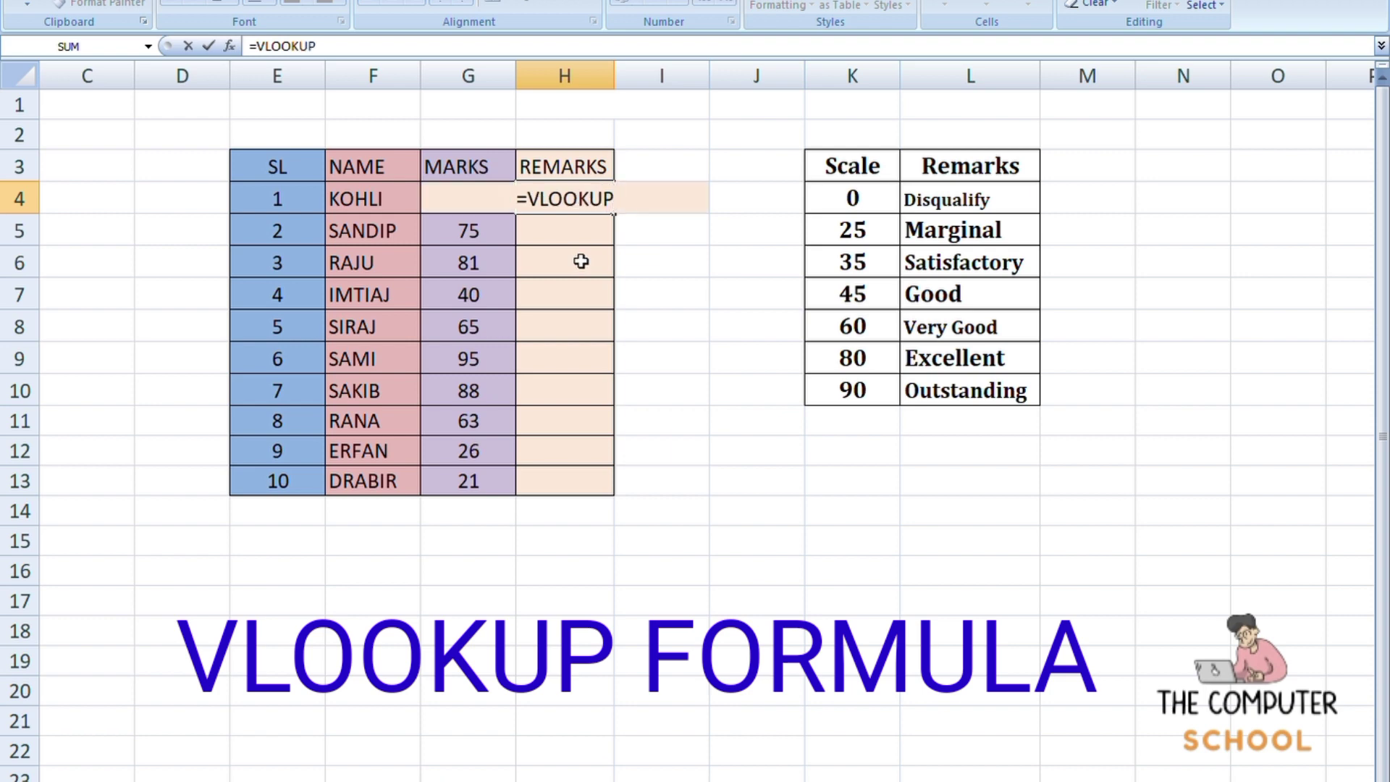
text(()
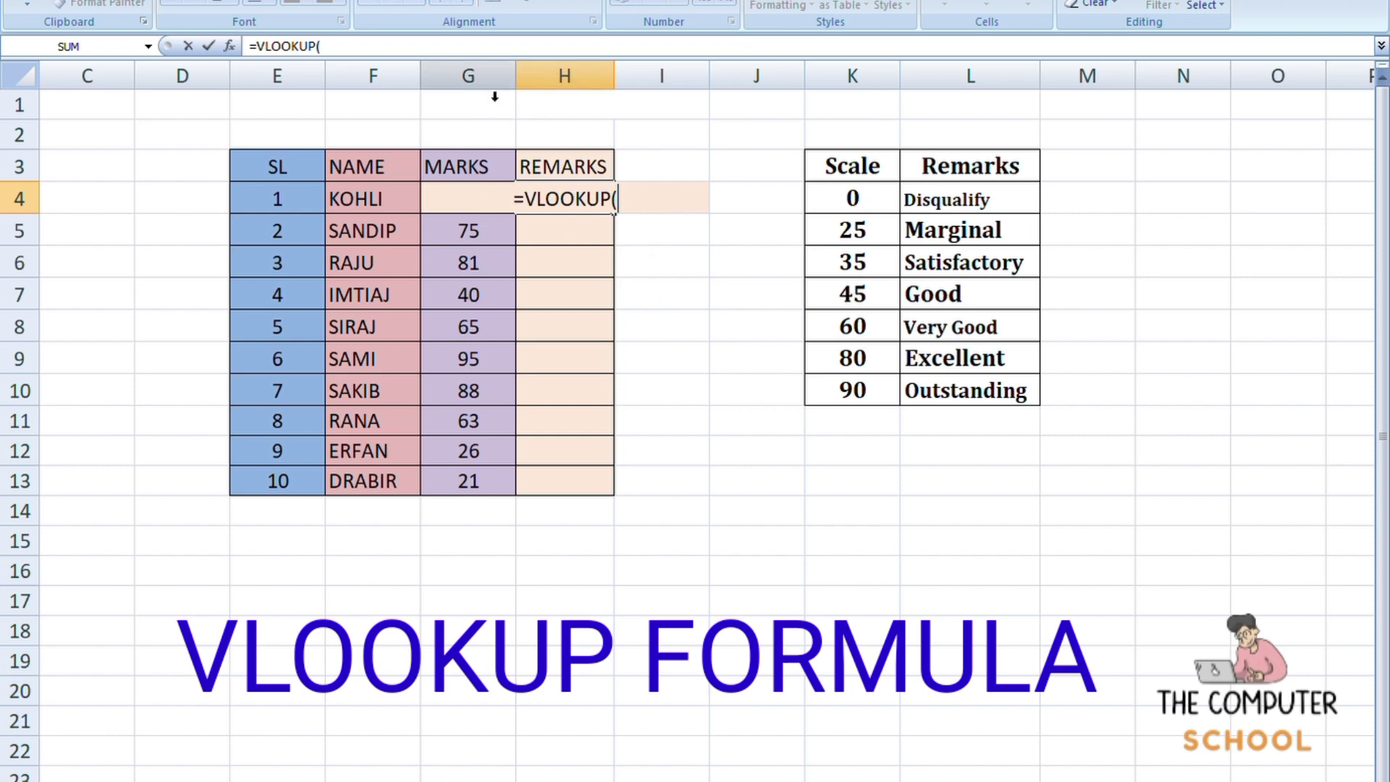
text(G)
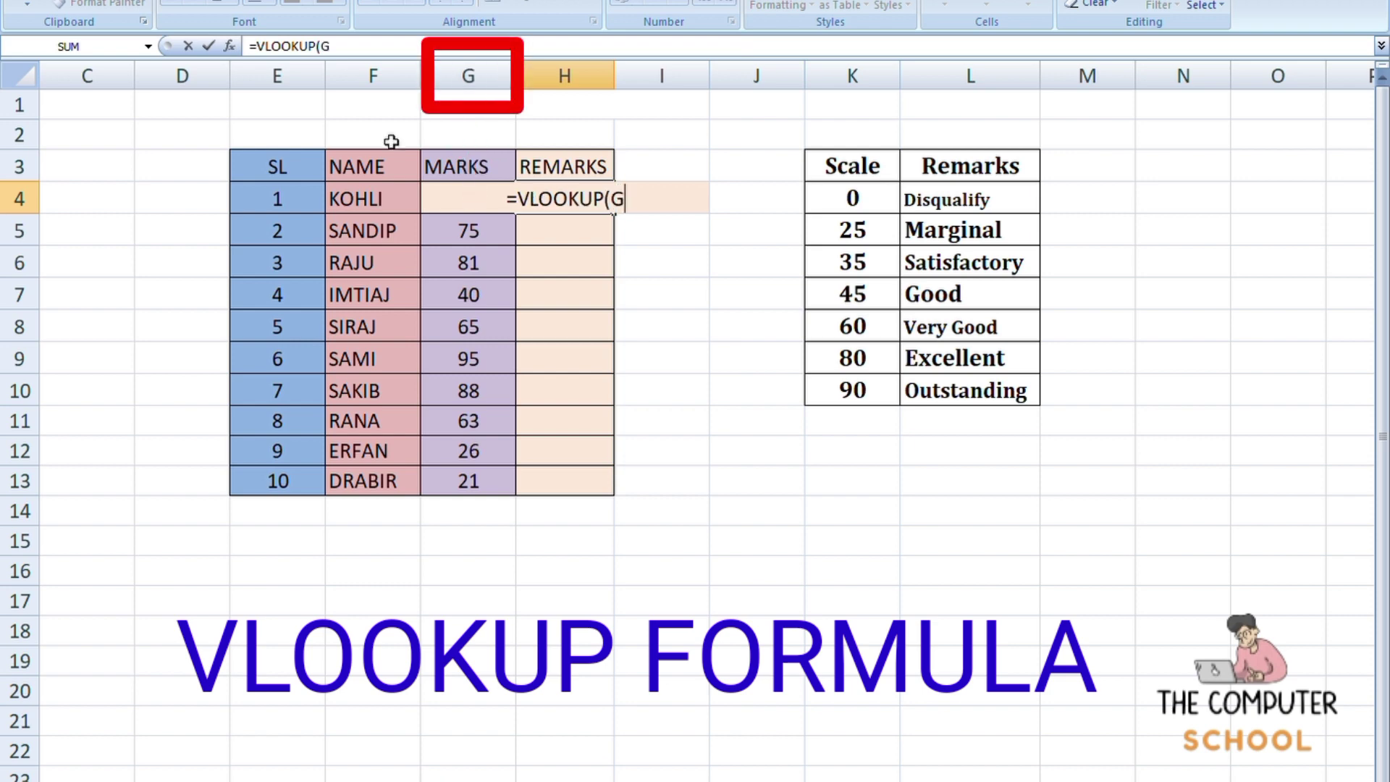
text(4)
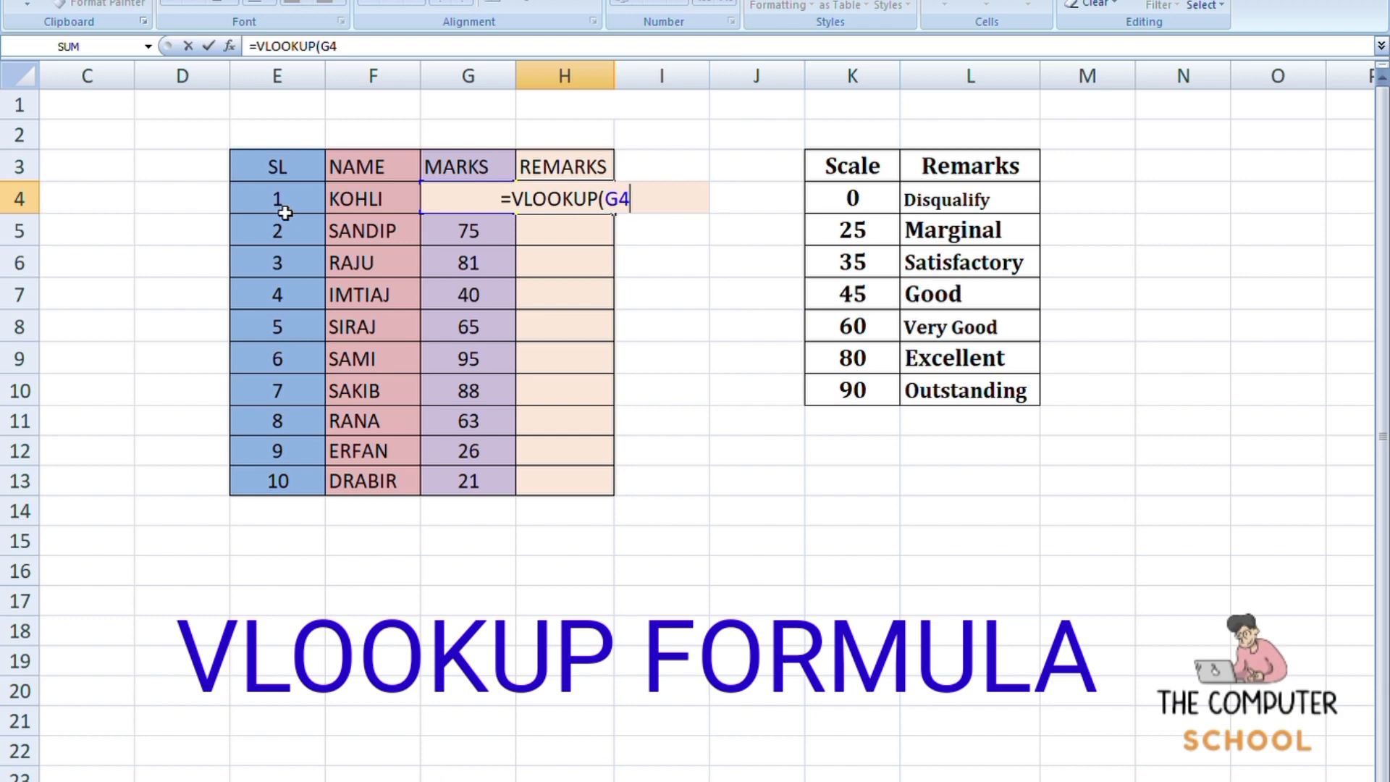
text(,)
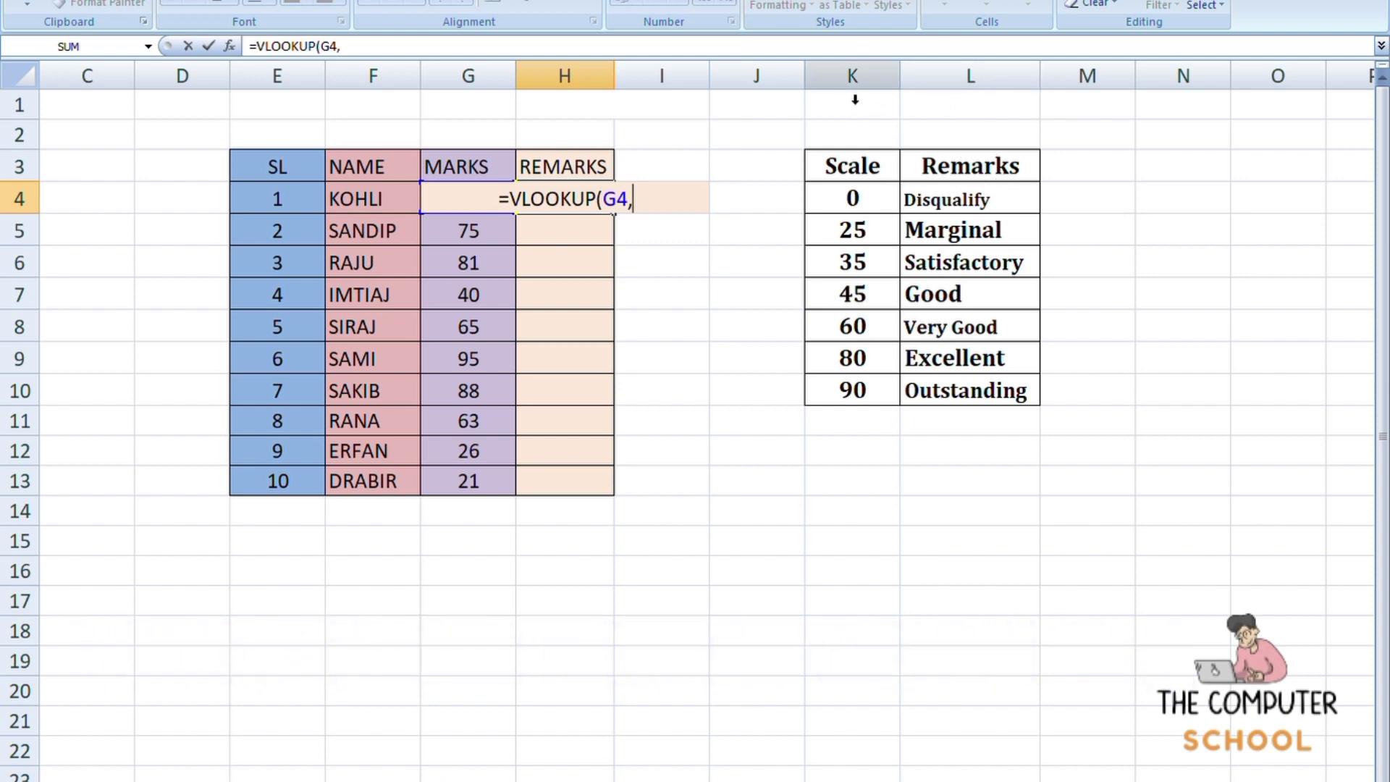
drag(855, 101, 968, 102)
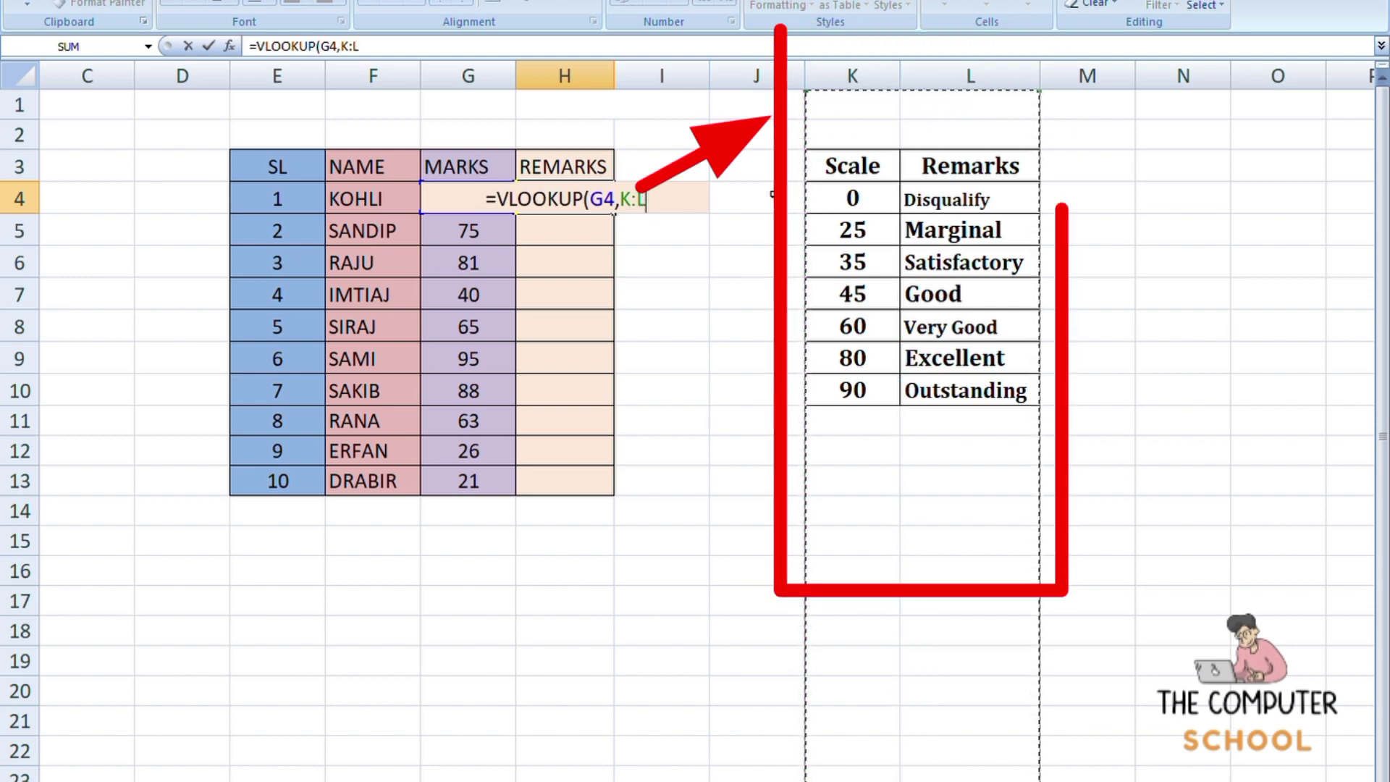
text(,)
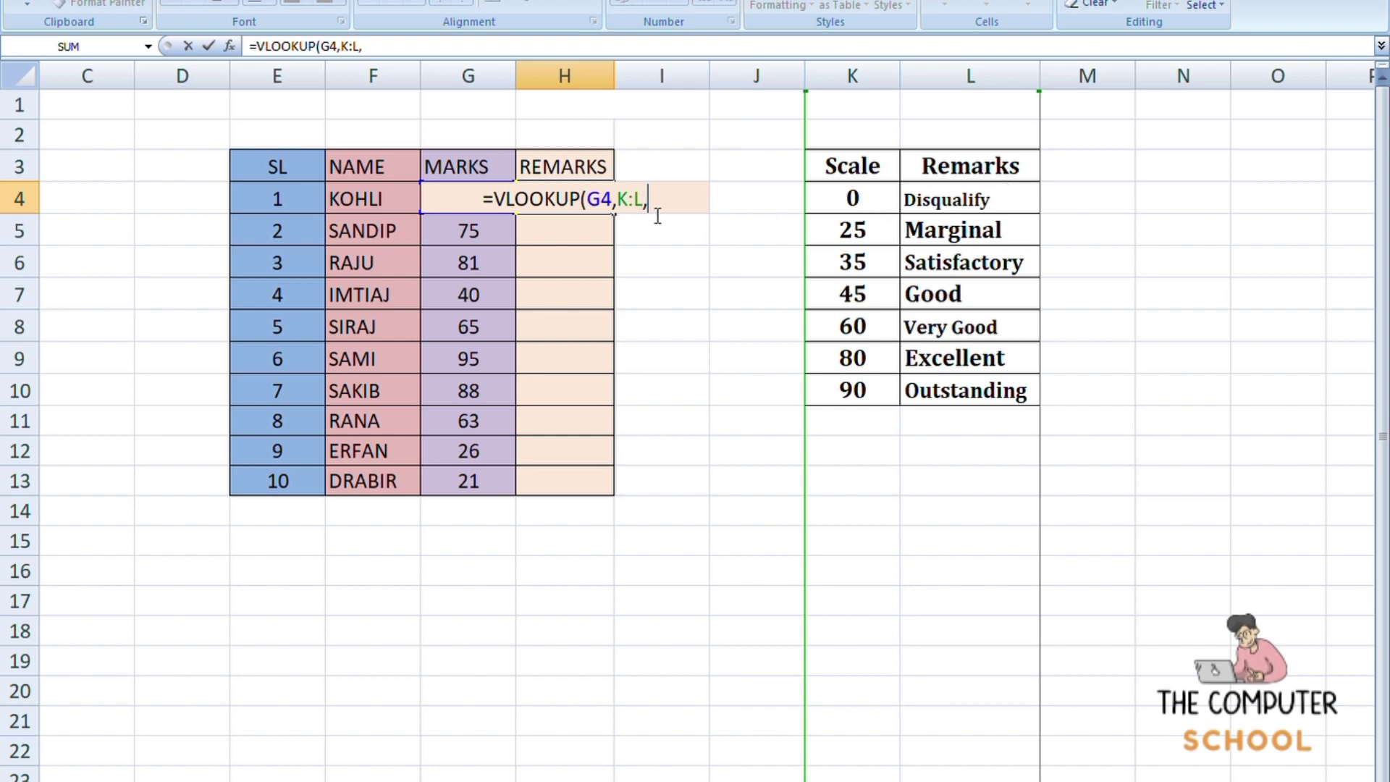
text(2)
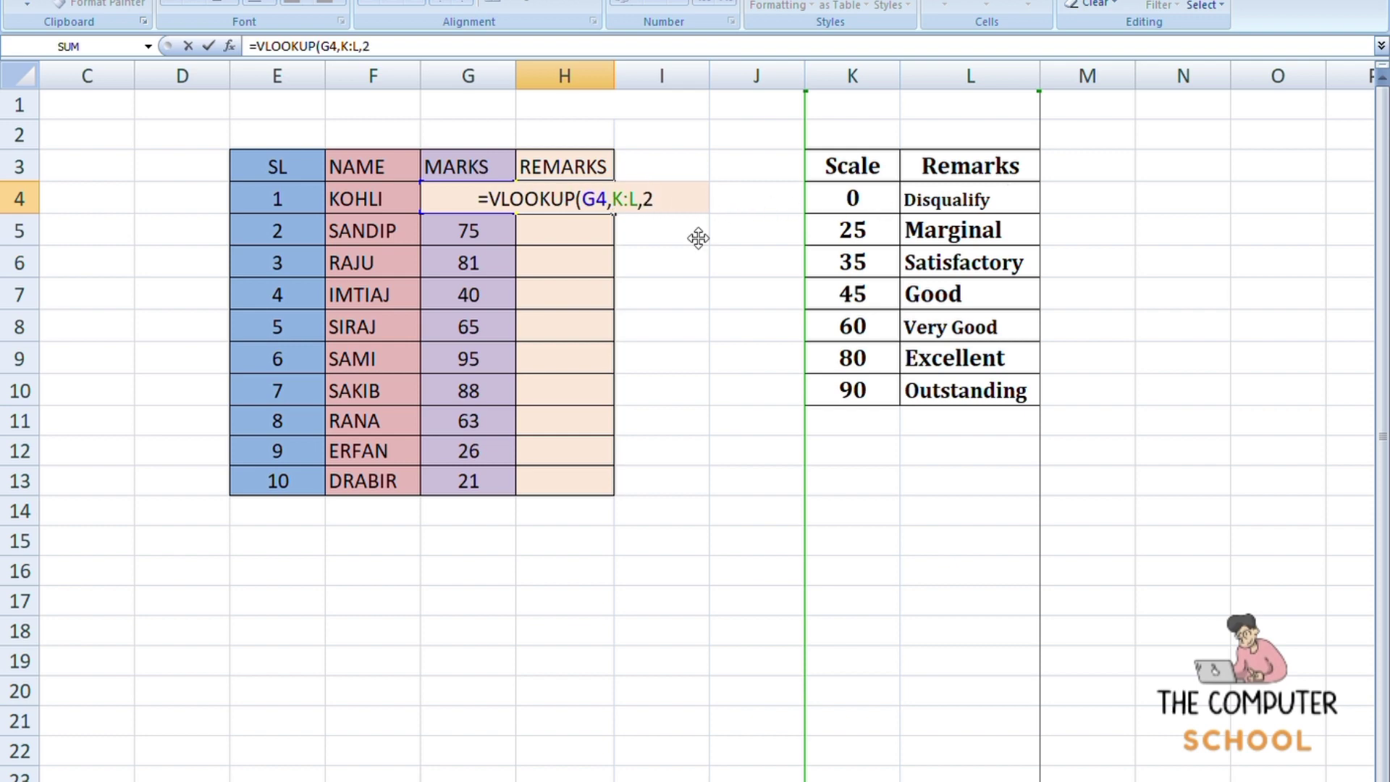
text())
- Commit the H4 VLOOKUP, widen column H, and fill the formula down to H13
key(Return)
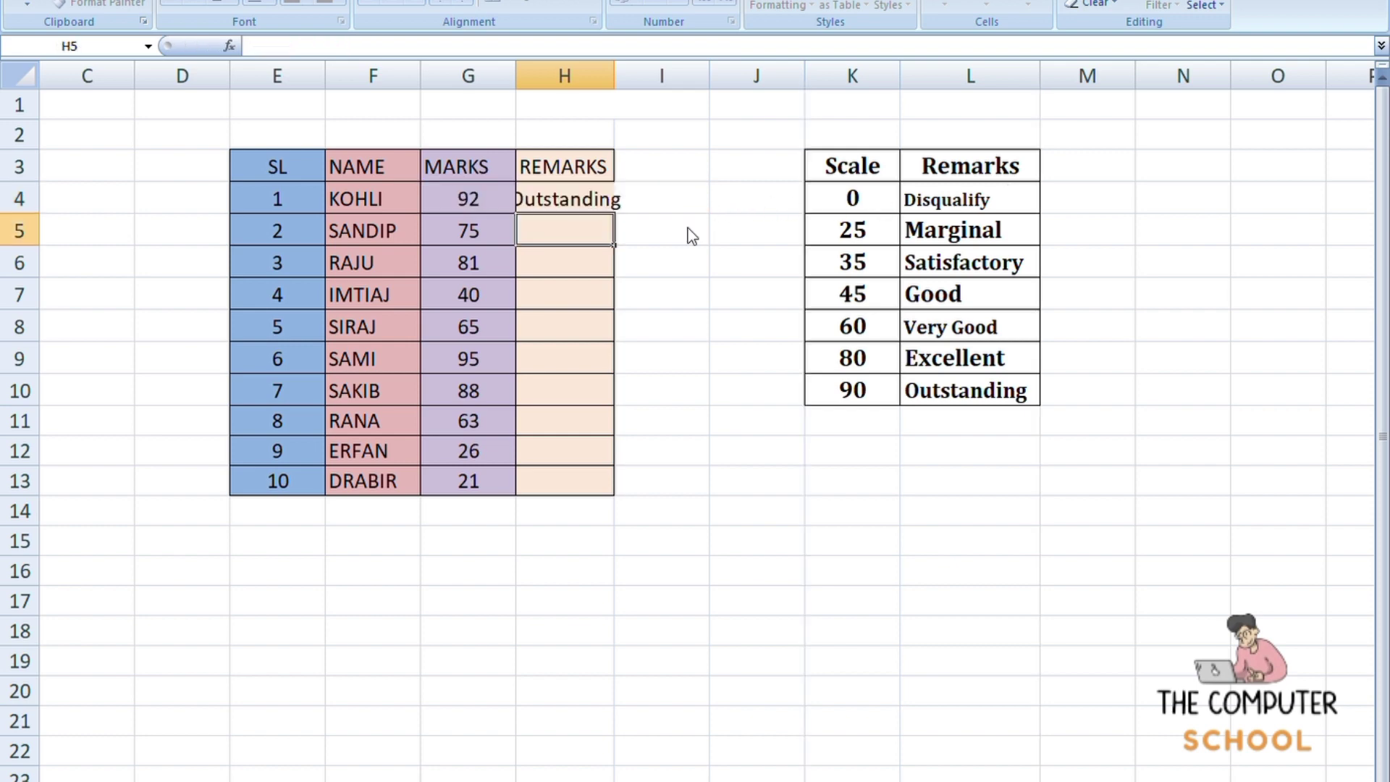
drag(631, 93, 651, 93)
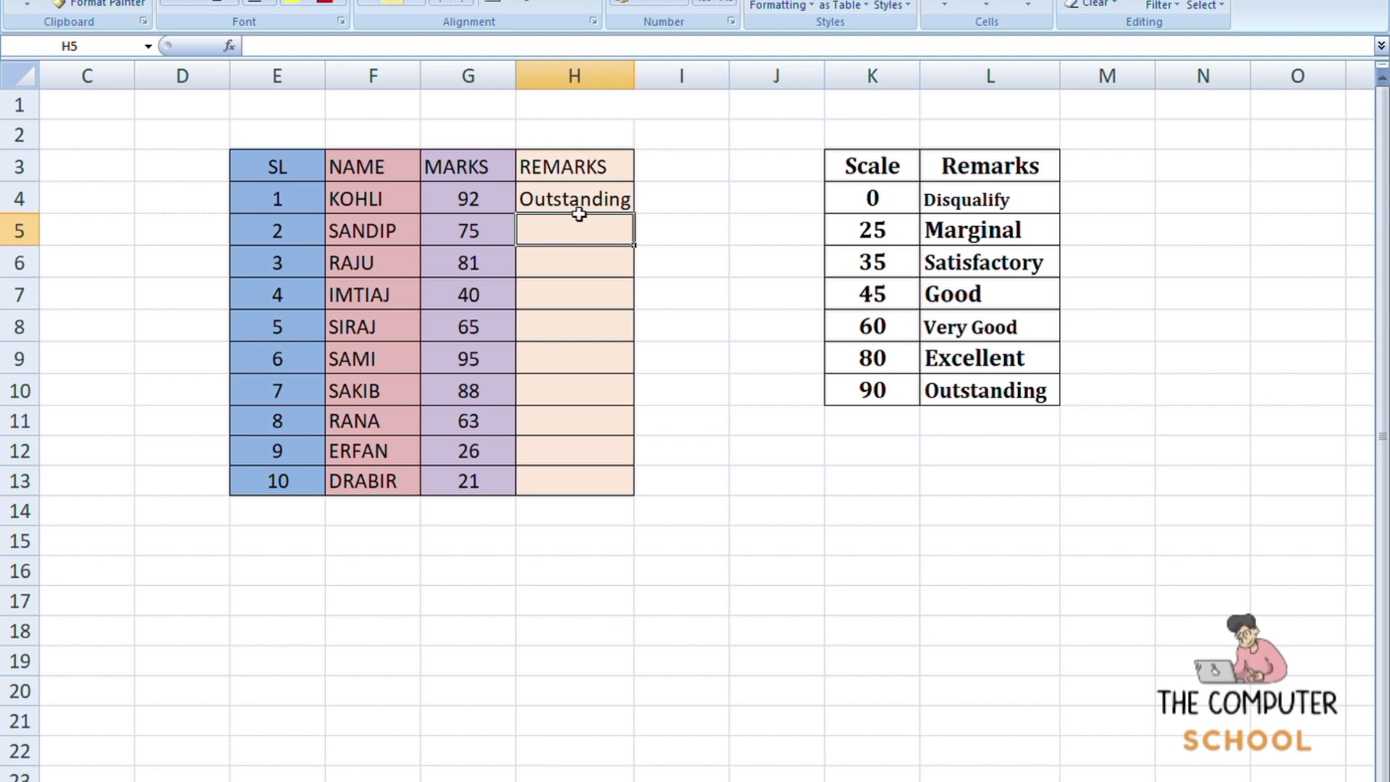
click(580, 209)
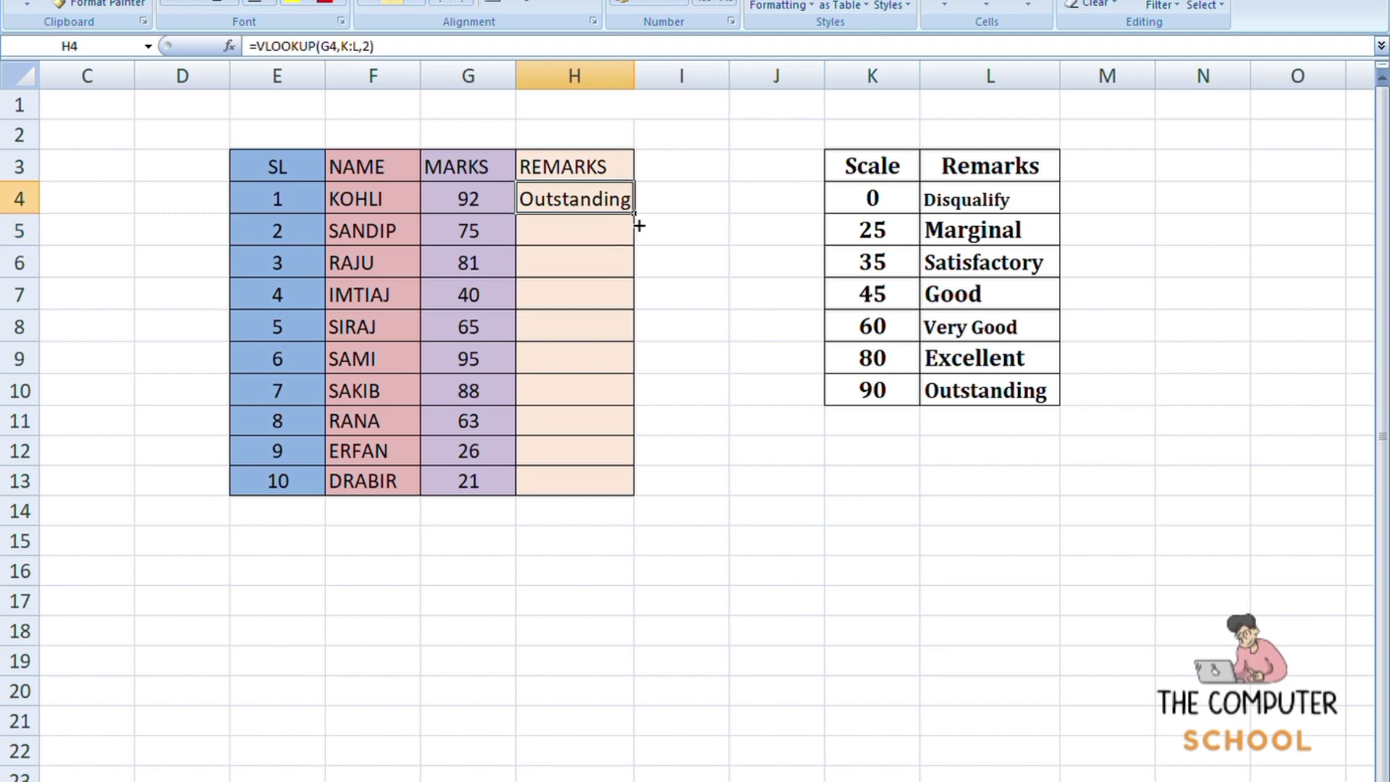
drag(639, 225, 632, 509)
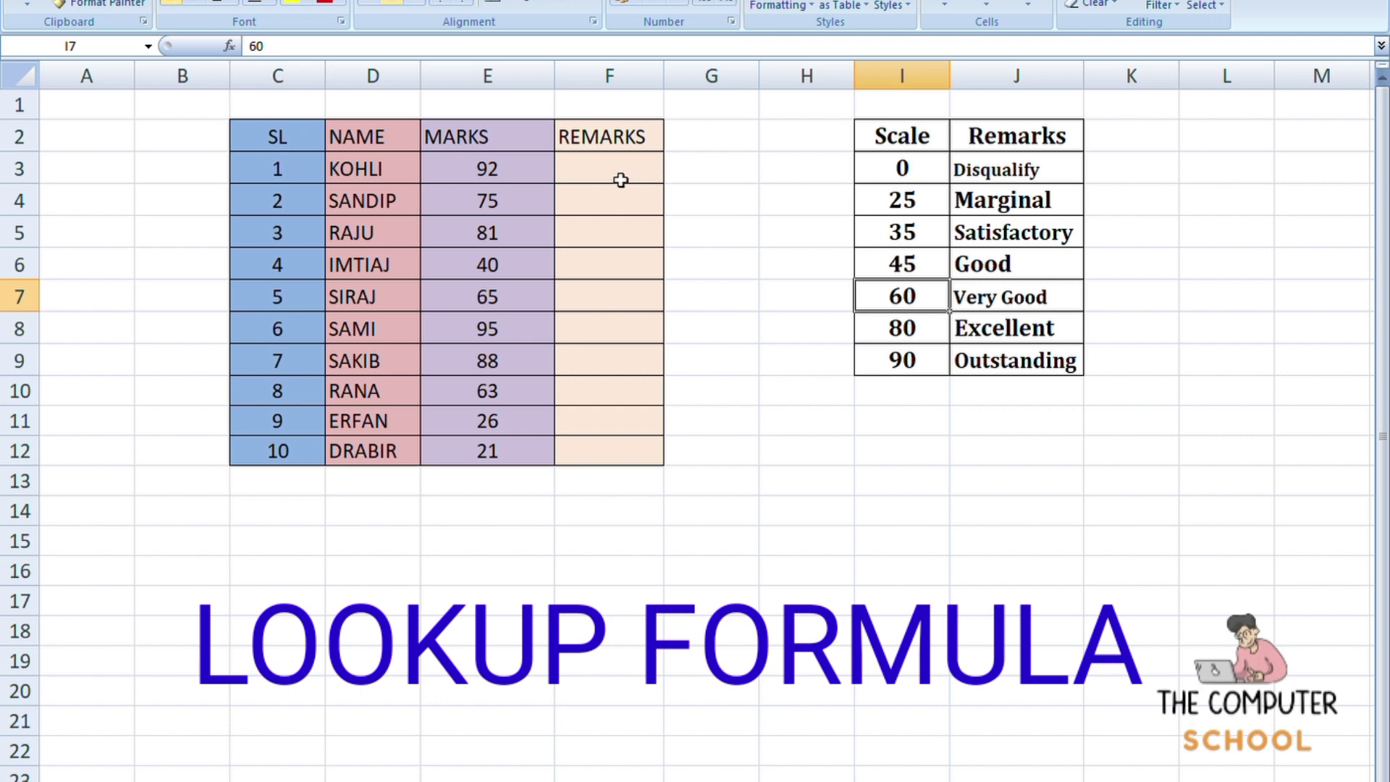
- Begin =LOOKUP(E3,{0,25,35,45,60,80,90},{ in F3, correcting the reference from E4 to E3
click(621, 180)
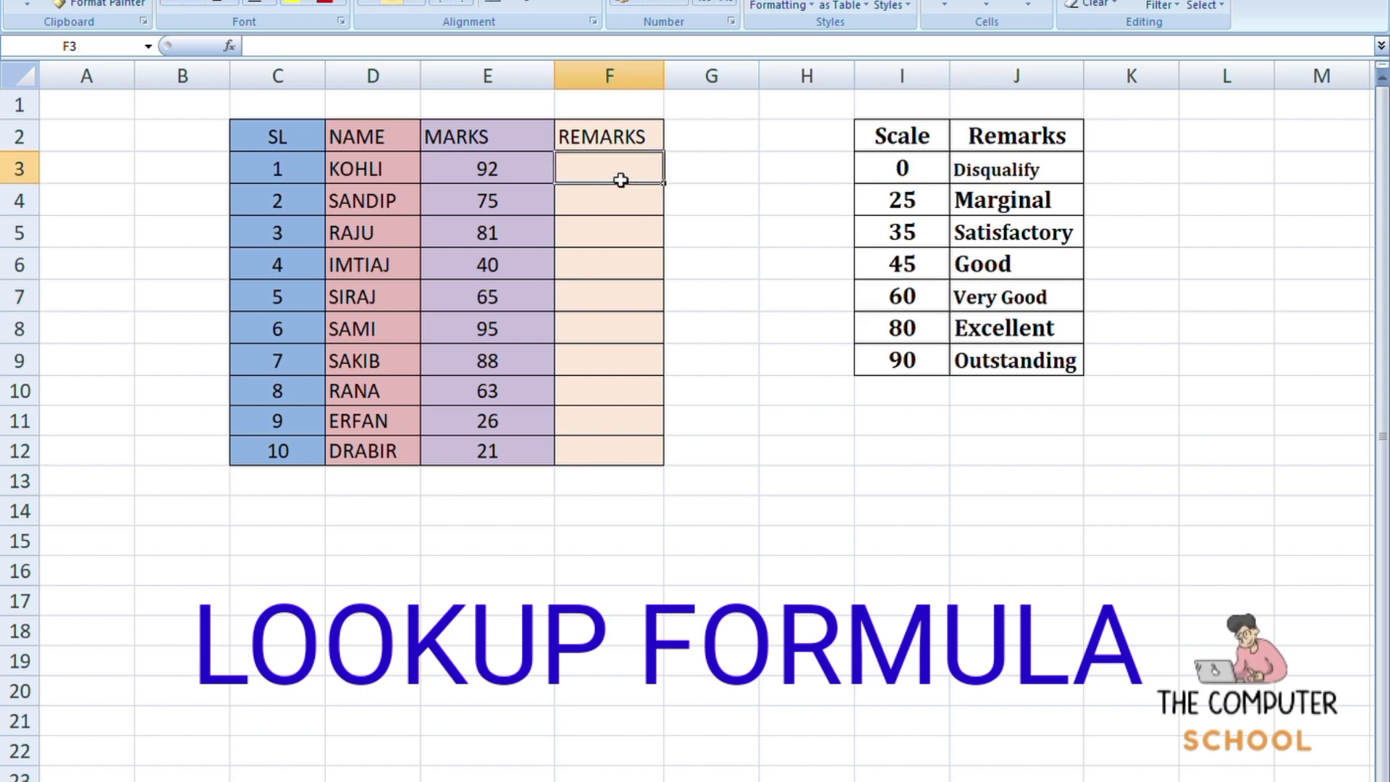
text(=)
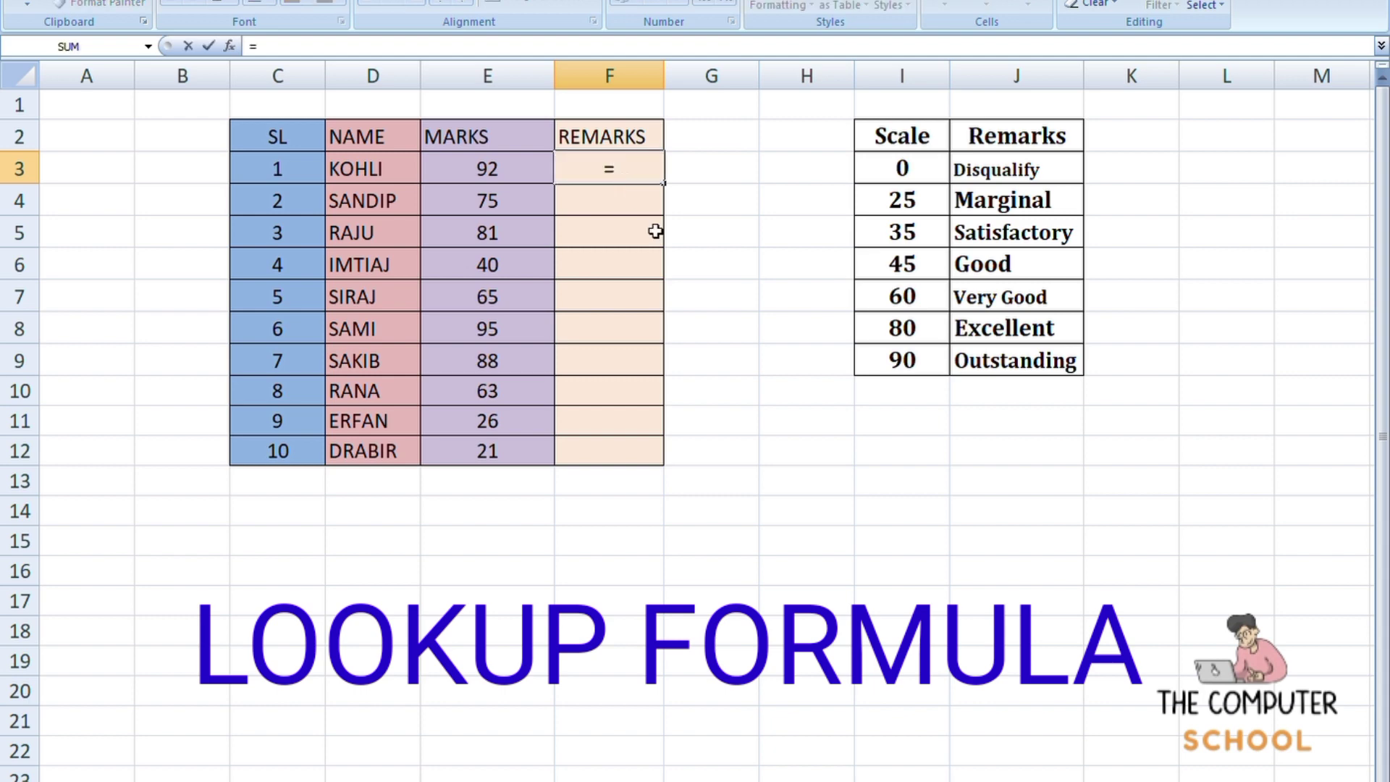
text(LOO)
text(KUP)
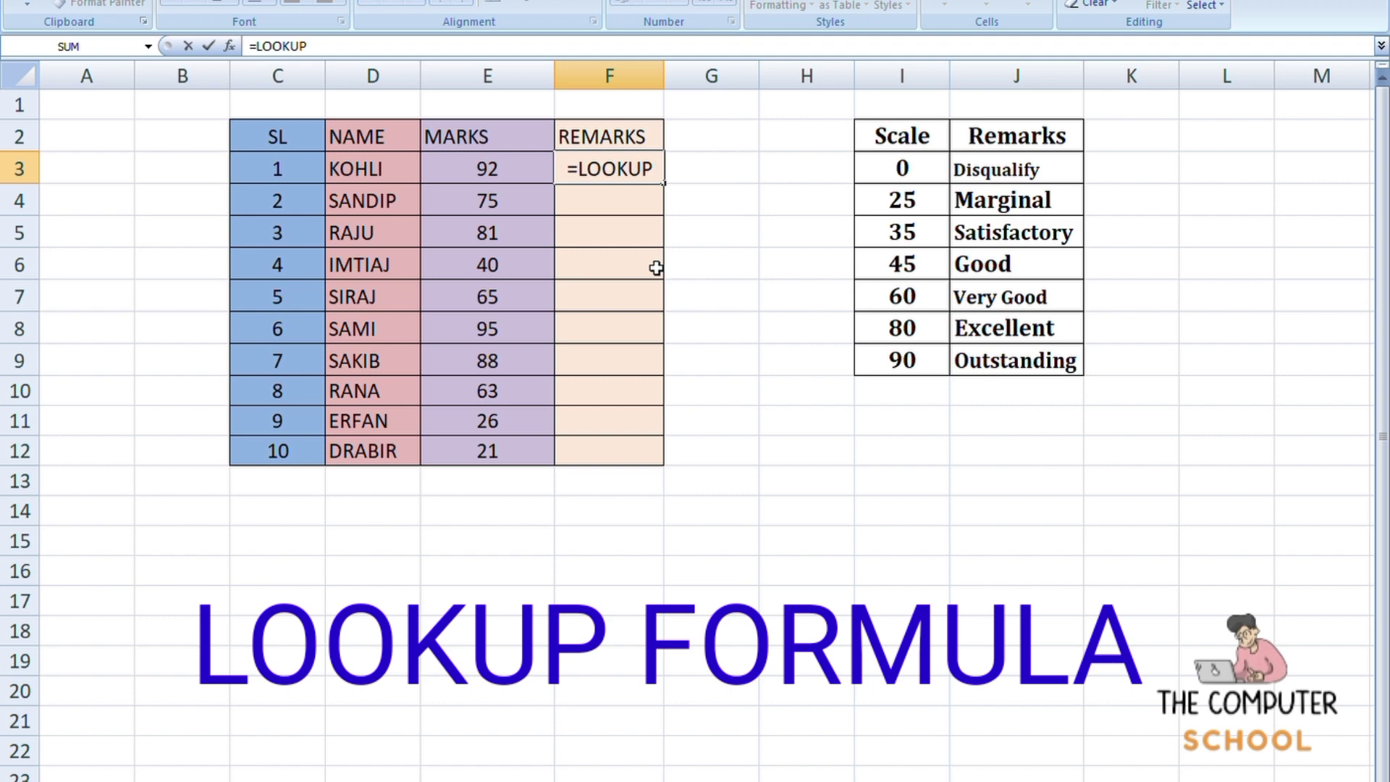
text(()
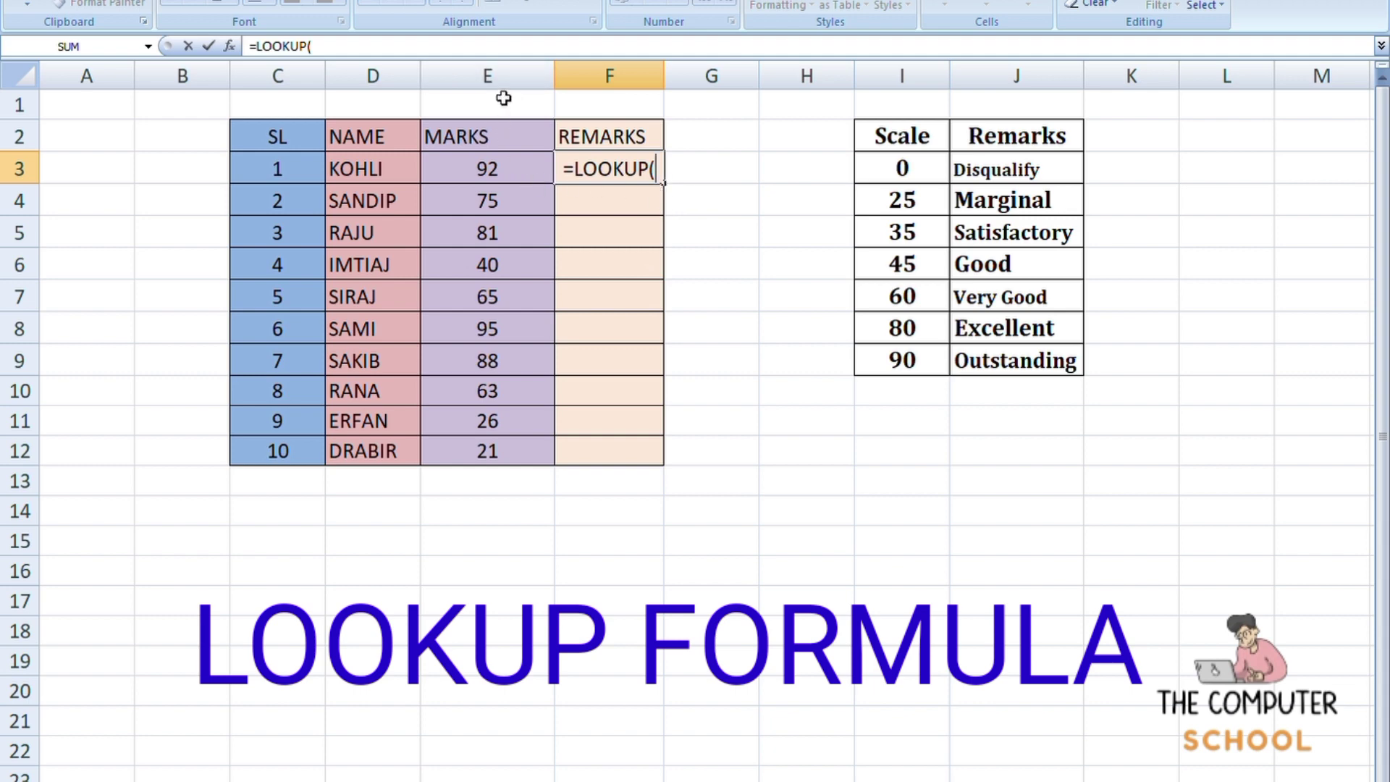
text(E)
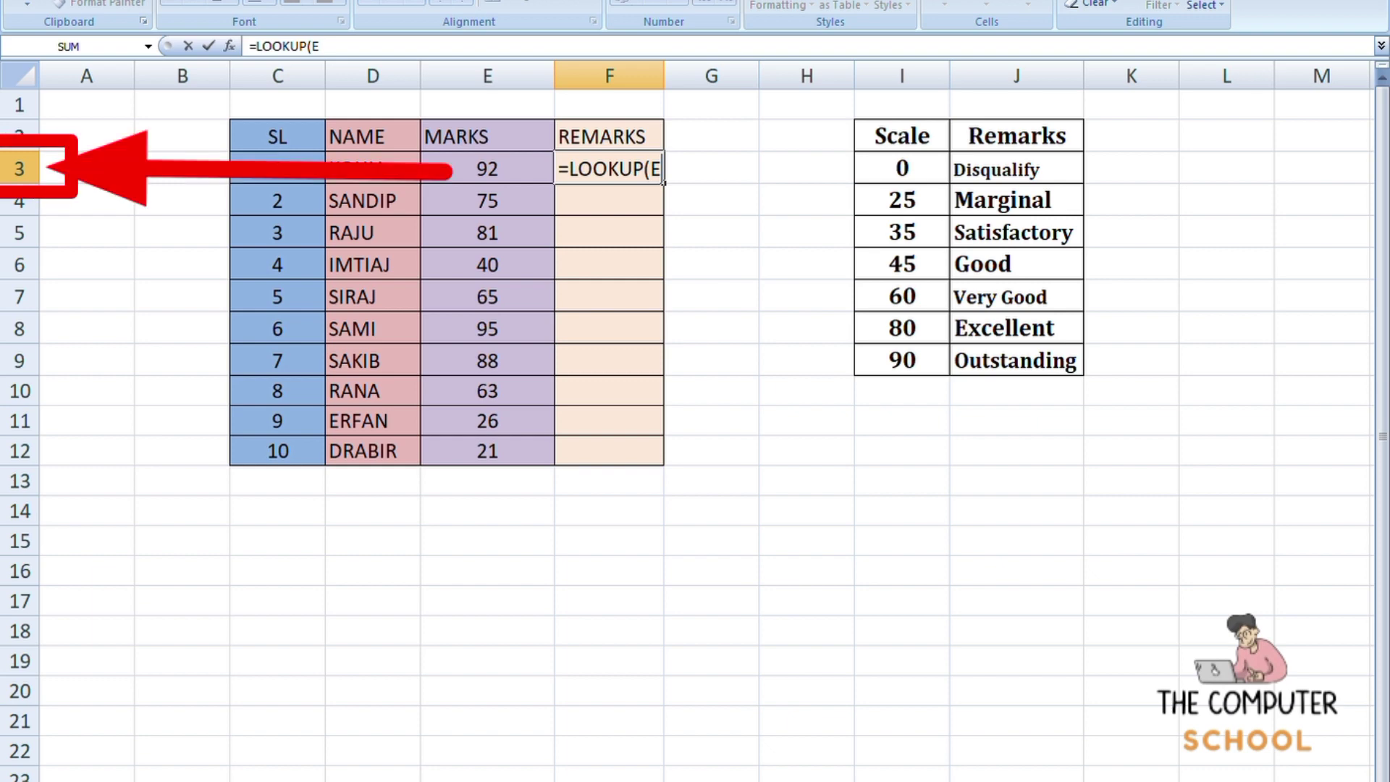
text(4)
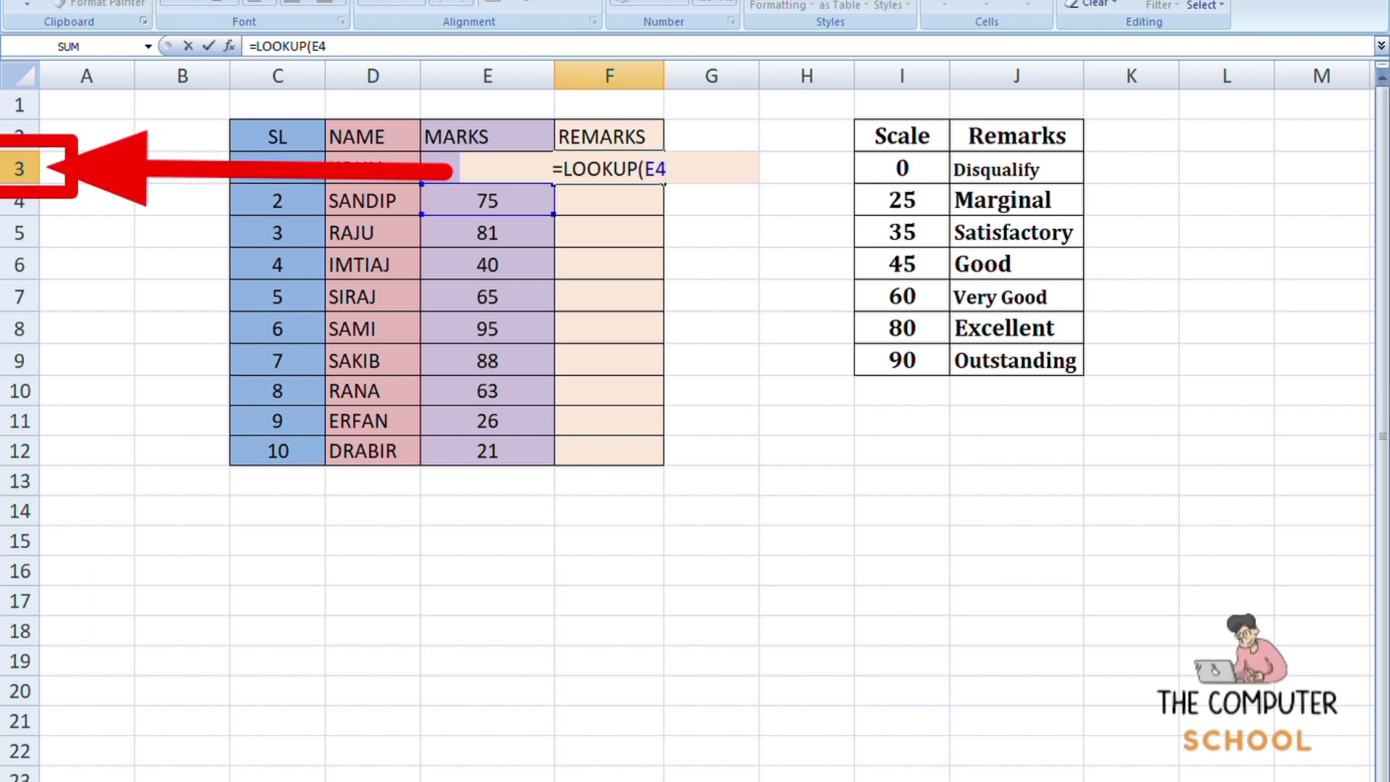
key(BackSpace)
text(3)
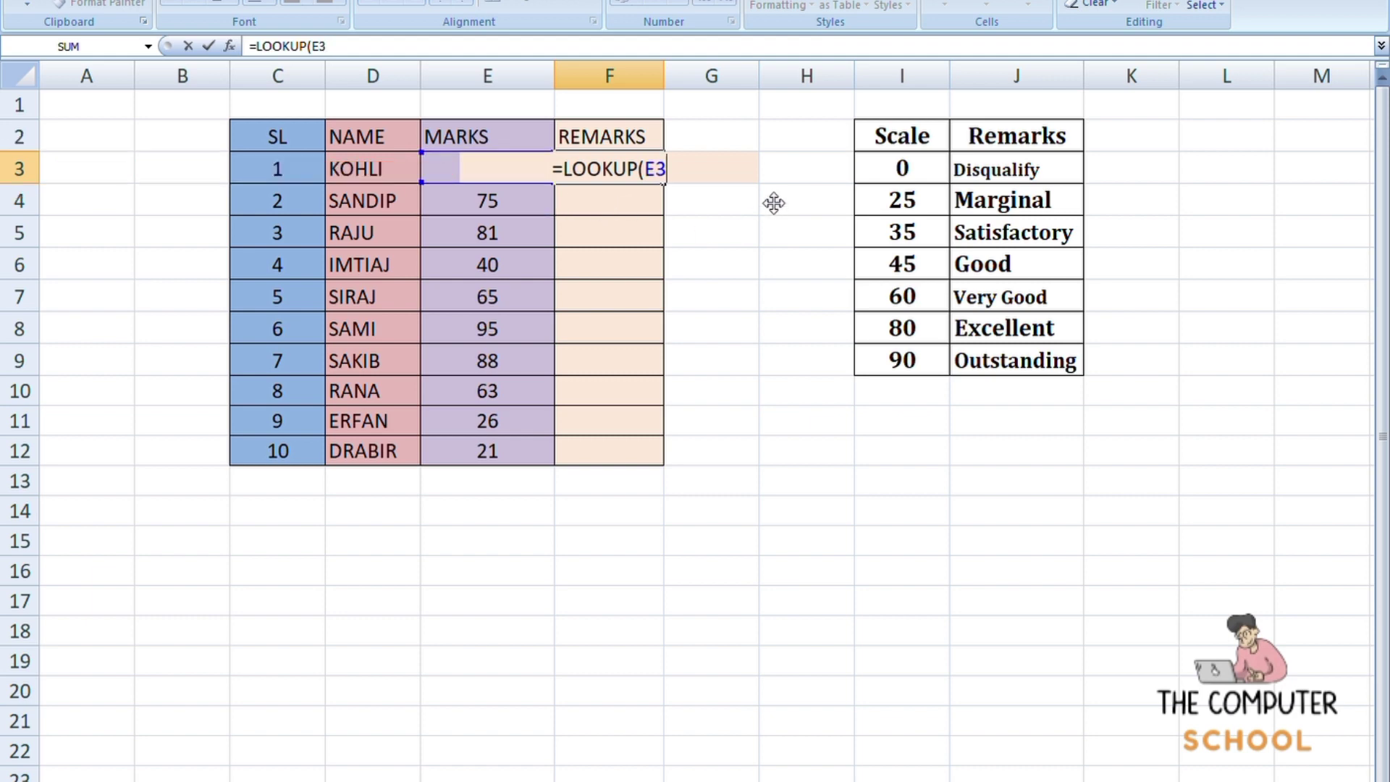
text(,)
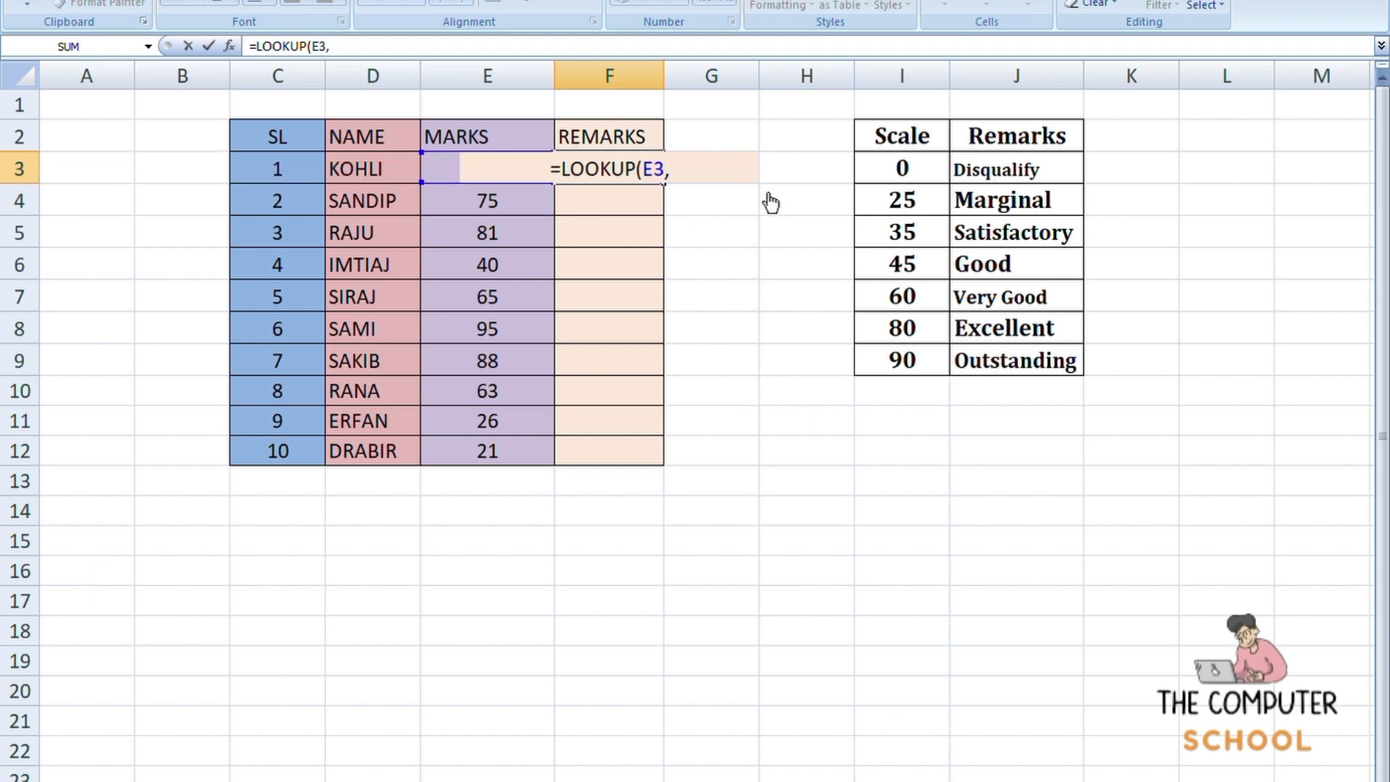
text({)
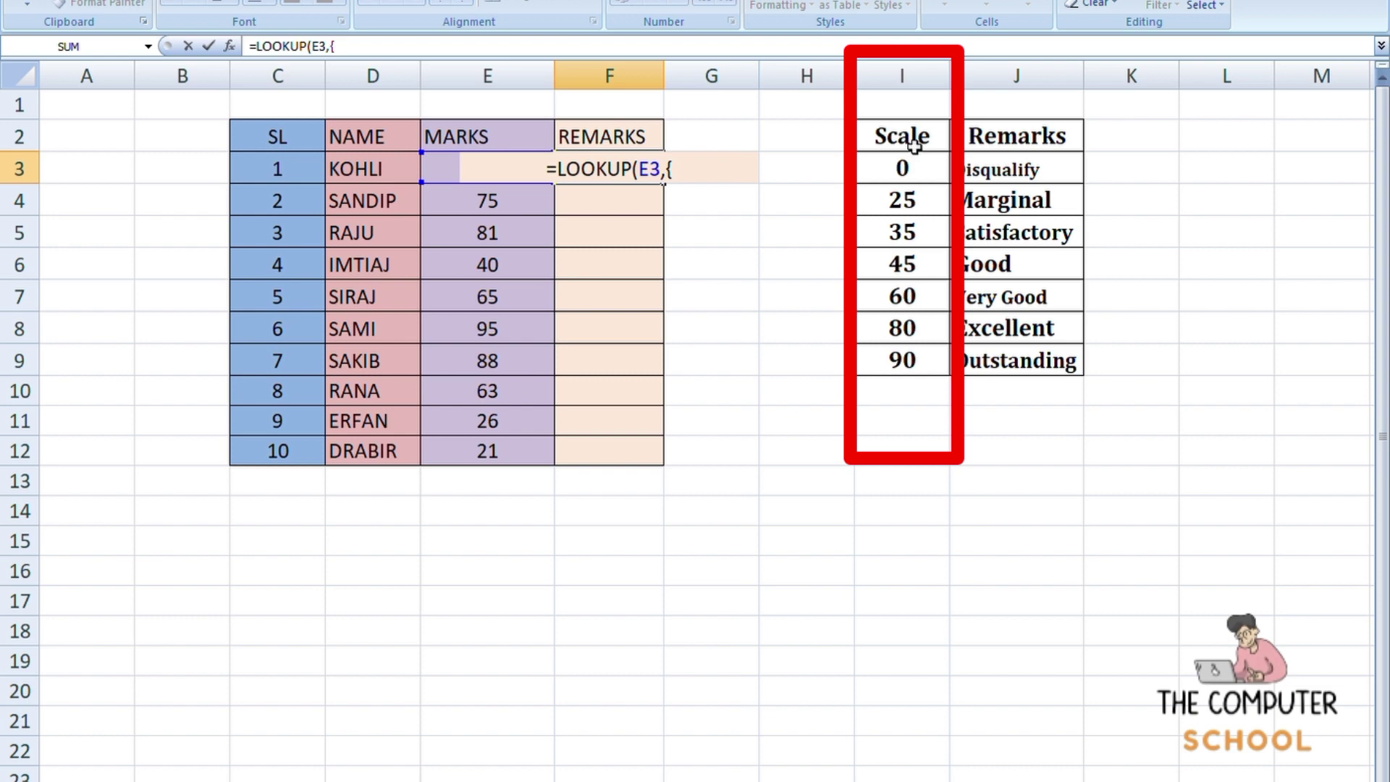
text(0)
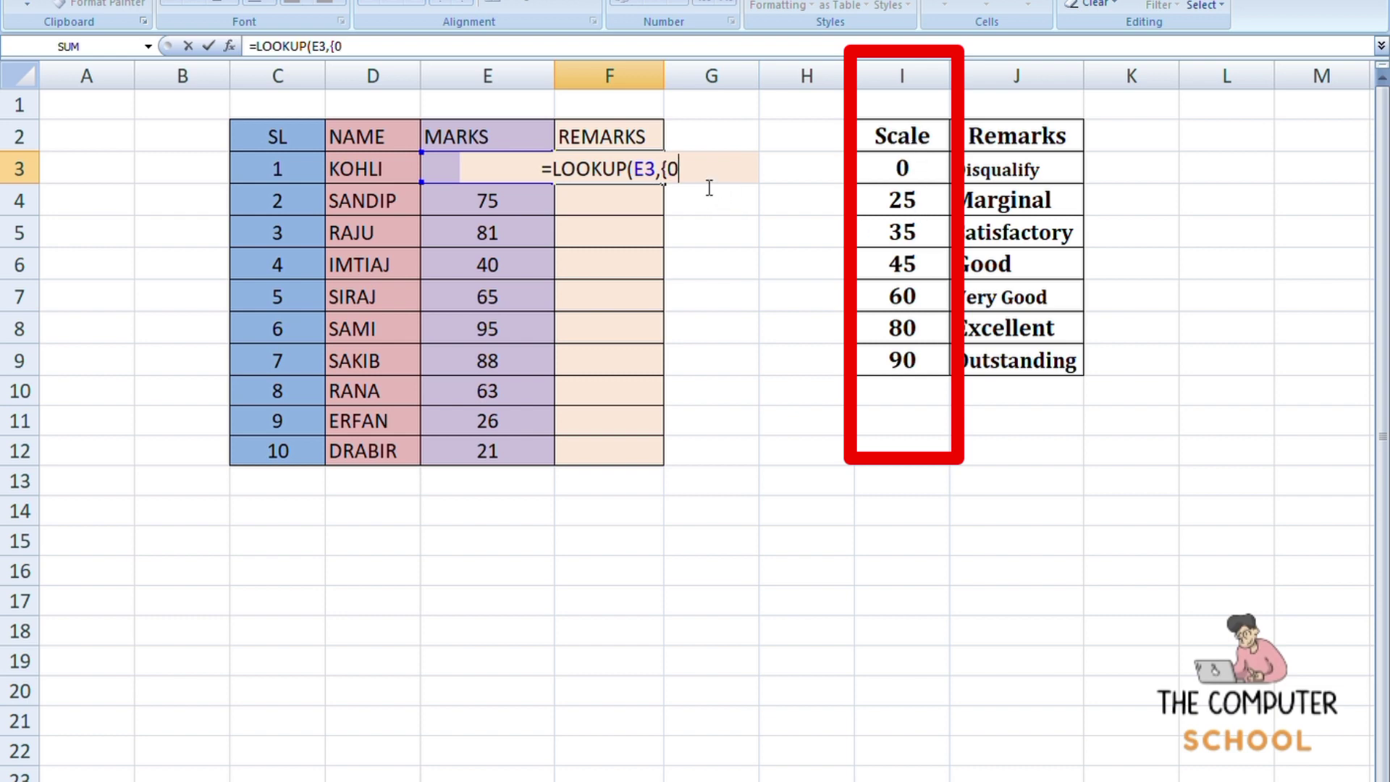
text(,2)
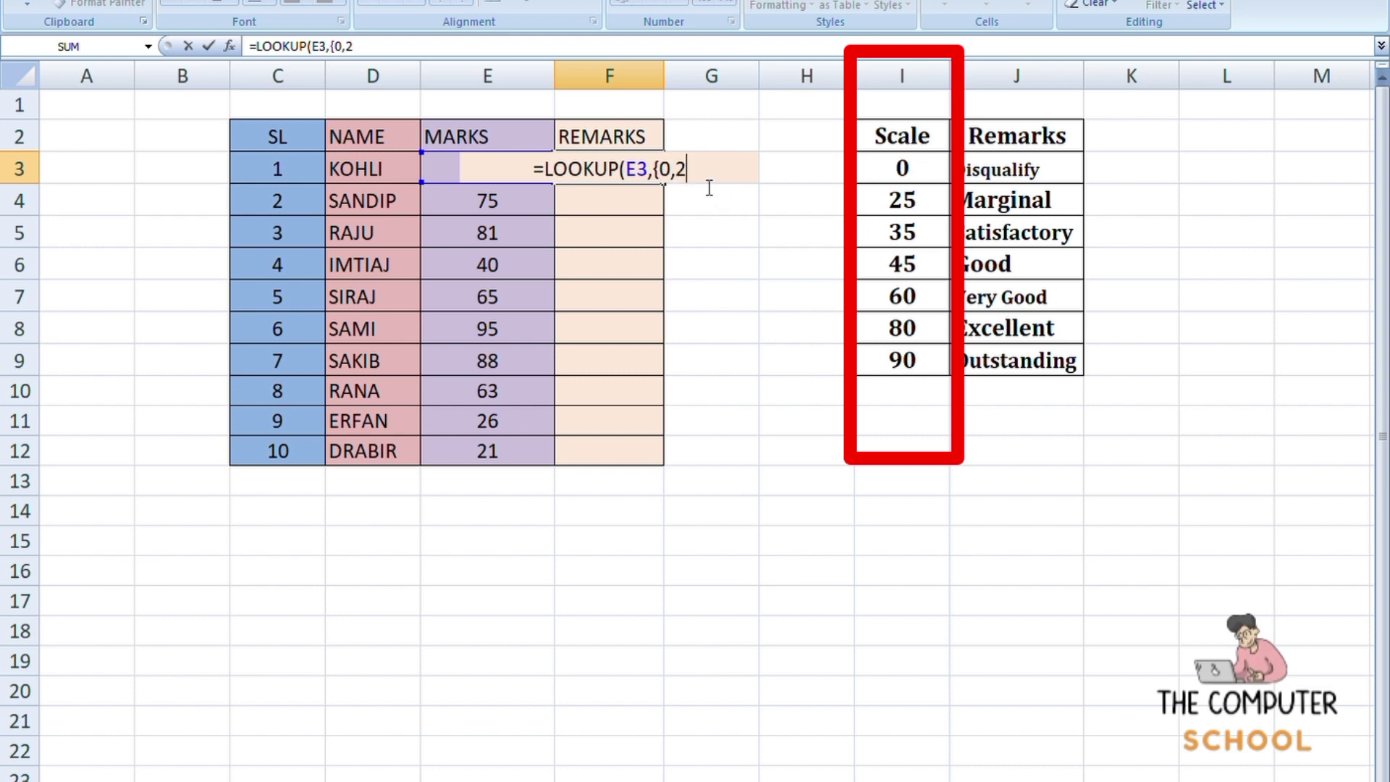
text(5,35,)
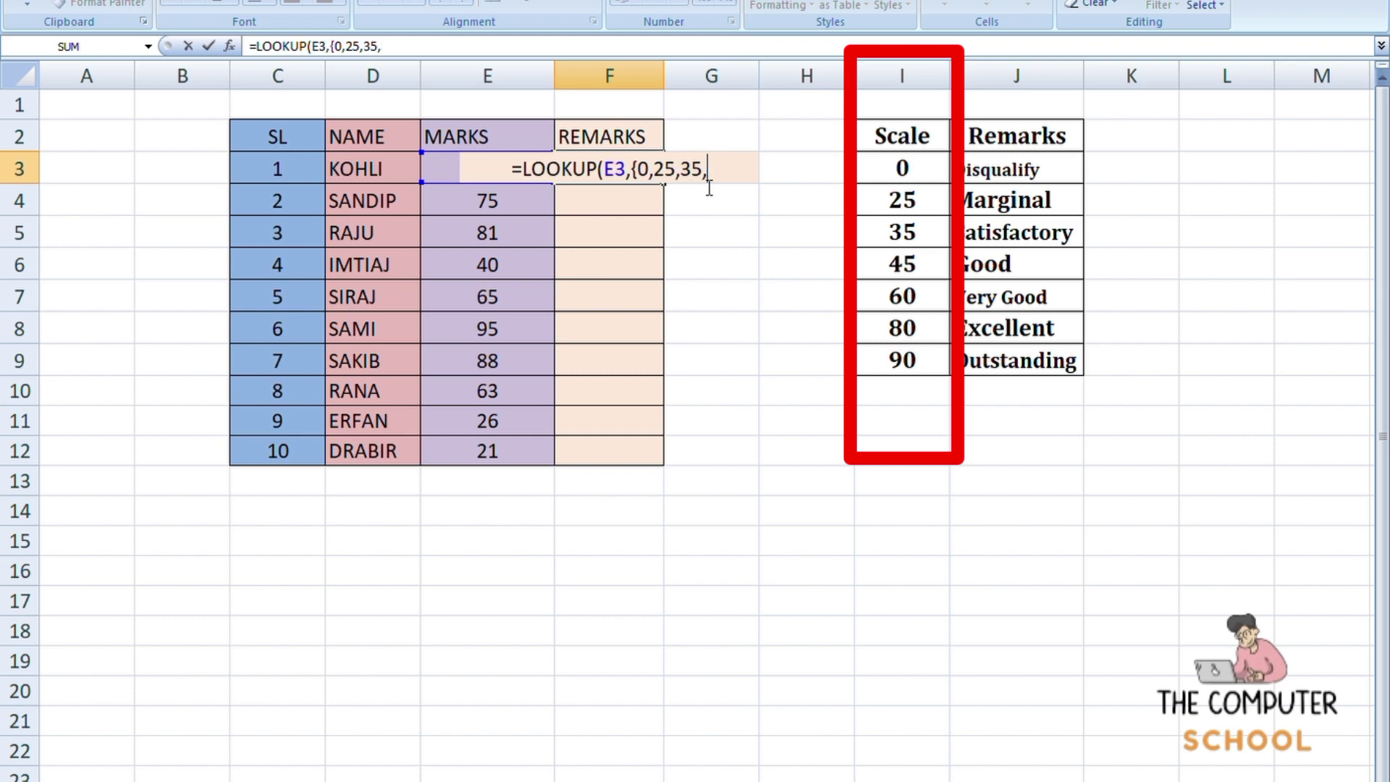
text(45,)
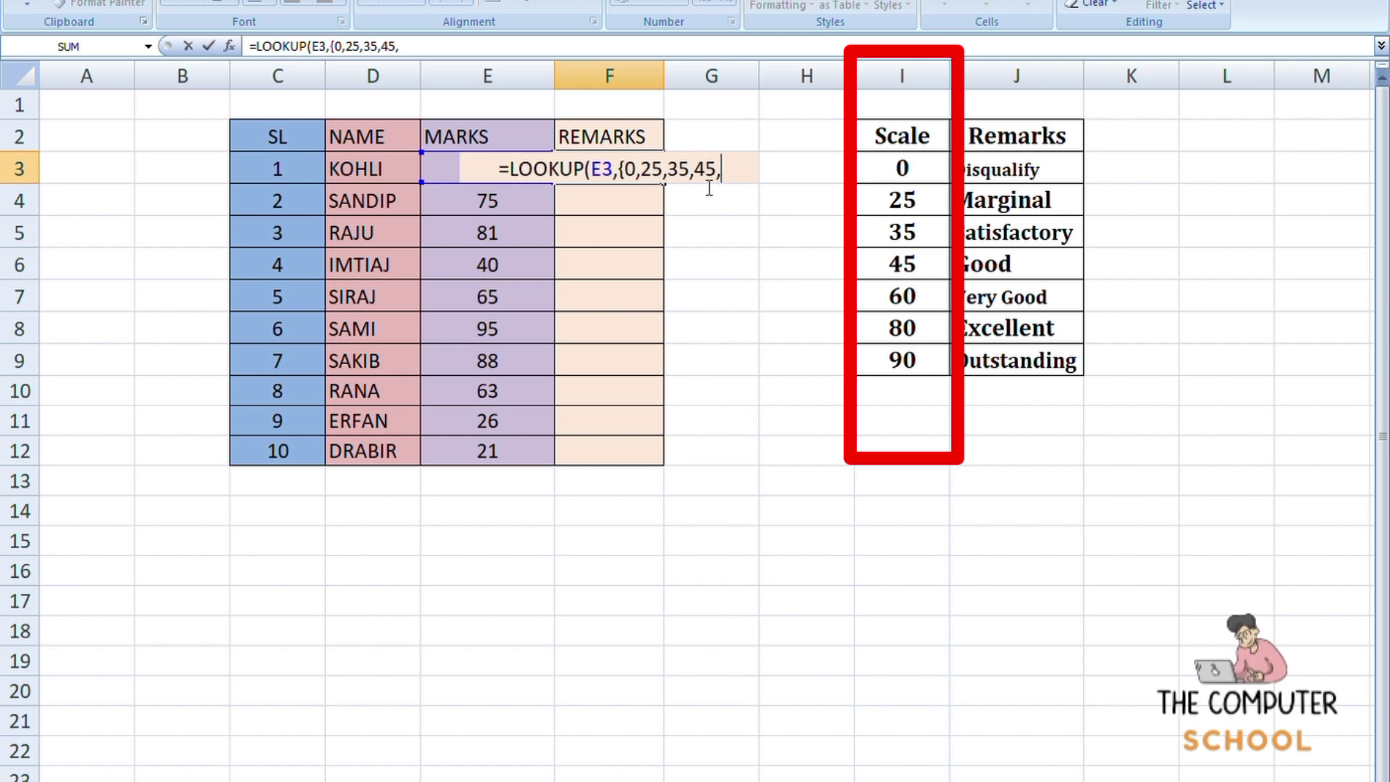
text(60,)
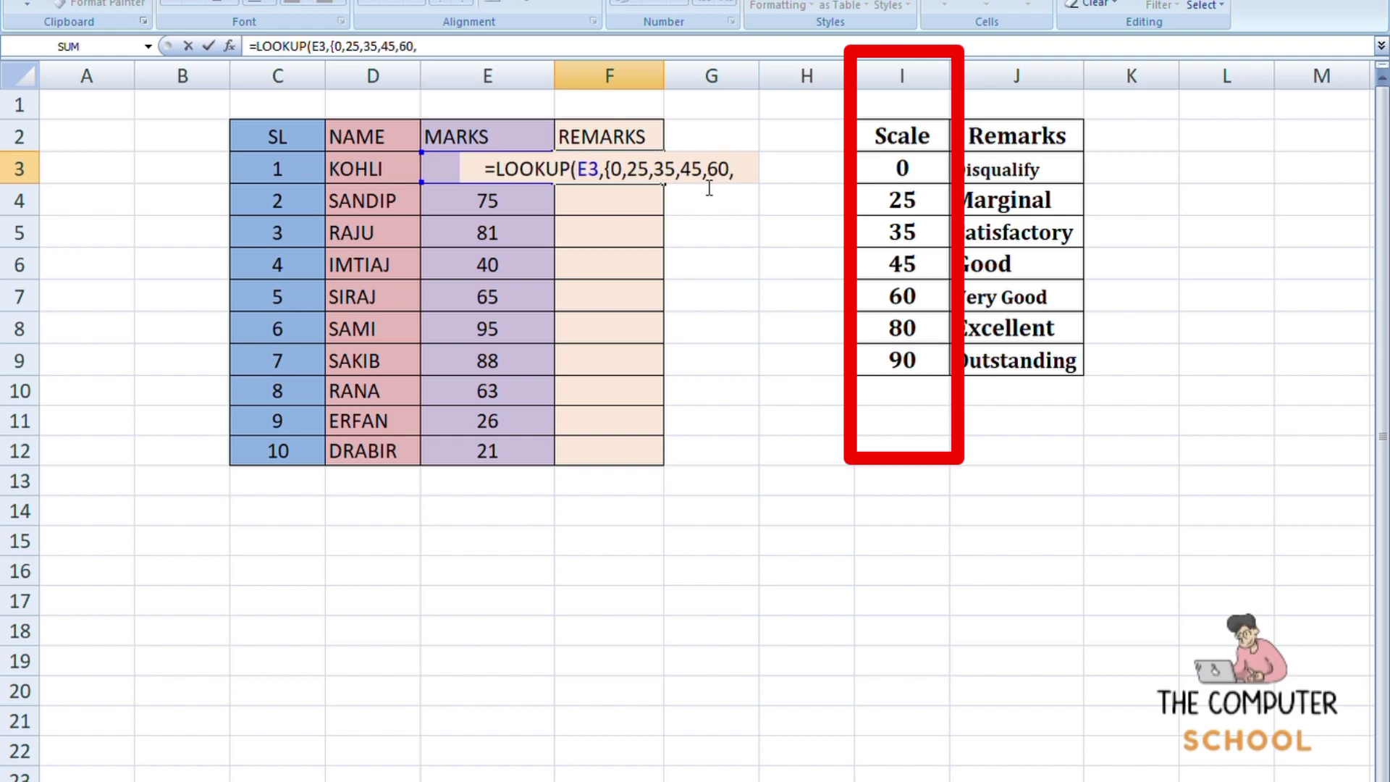
text(80,90)
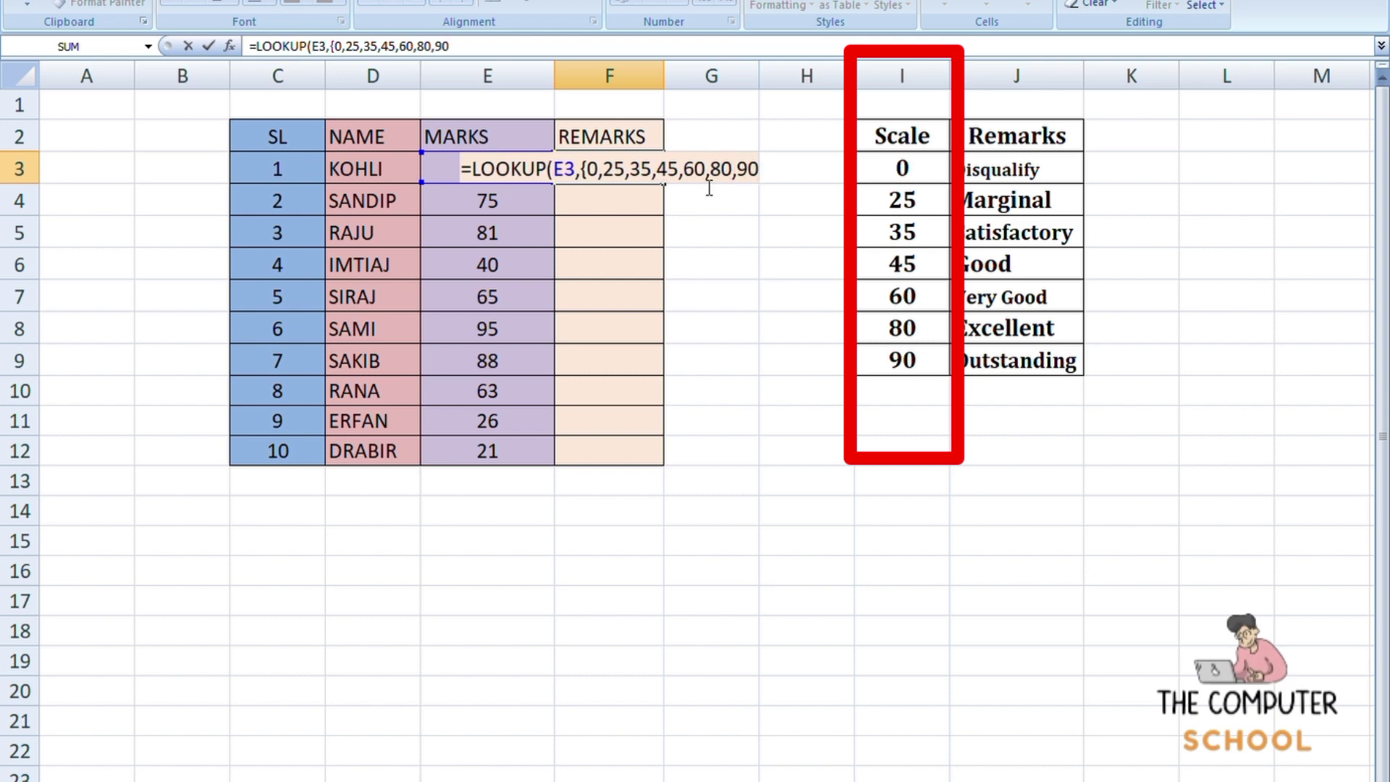
text(})
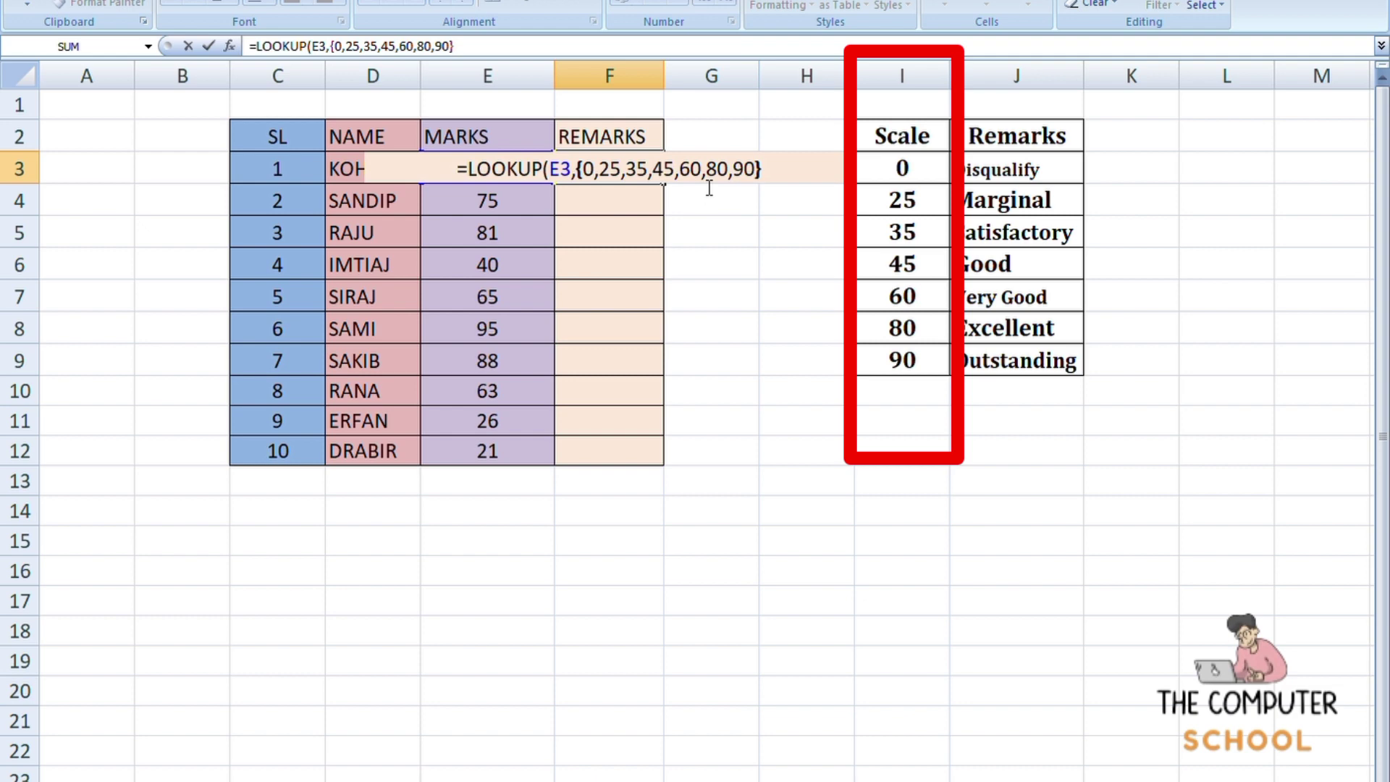
text(,)
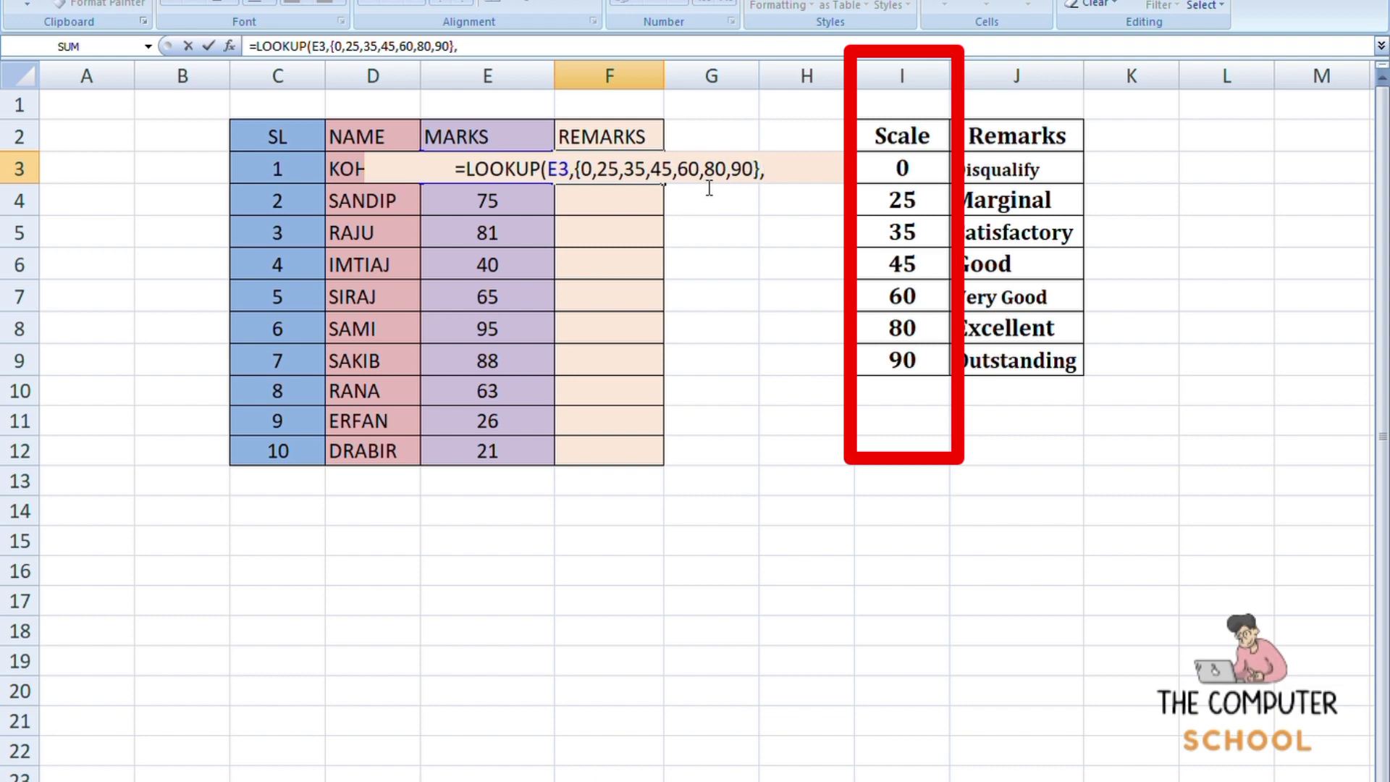
text({)
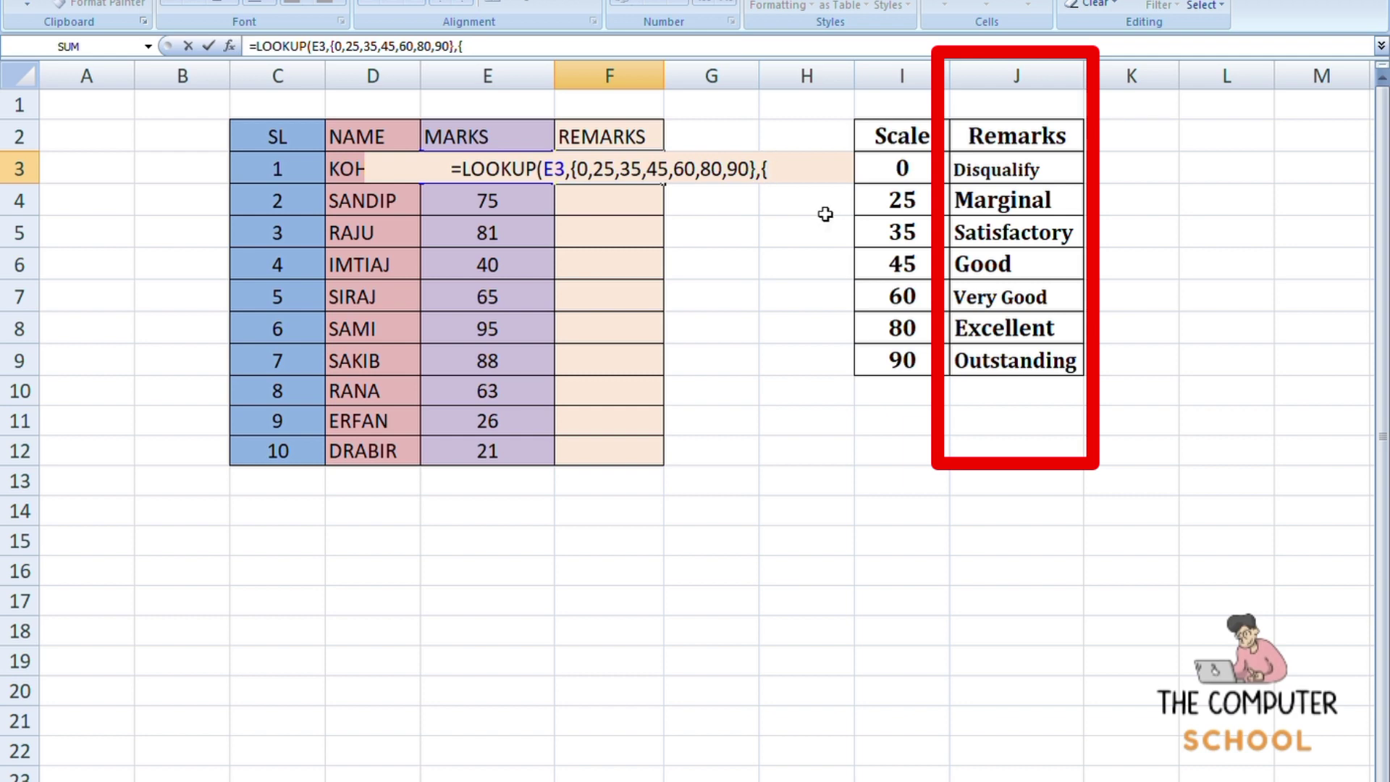
- Finish the remarks array "Disualify","Marginal","Satifactory","Good","Very","Excellent","Outstanding" and commit the formula
text(")
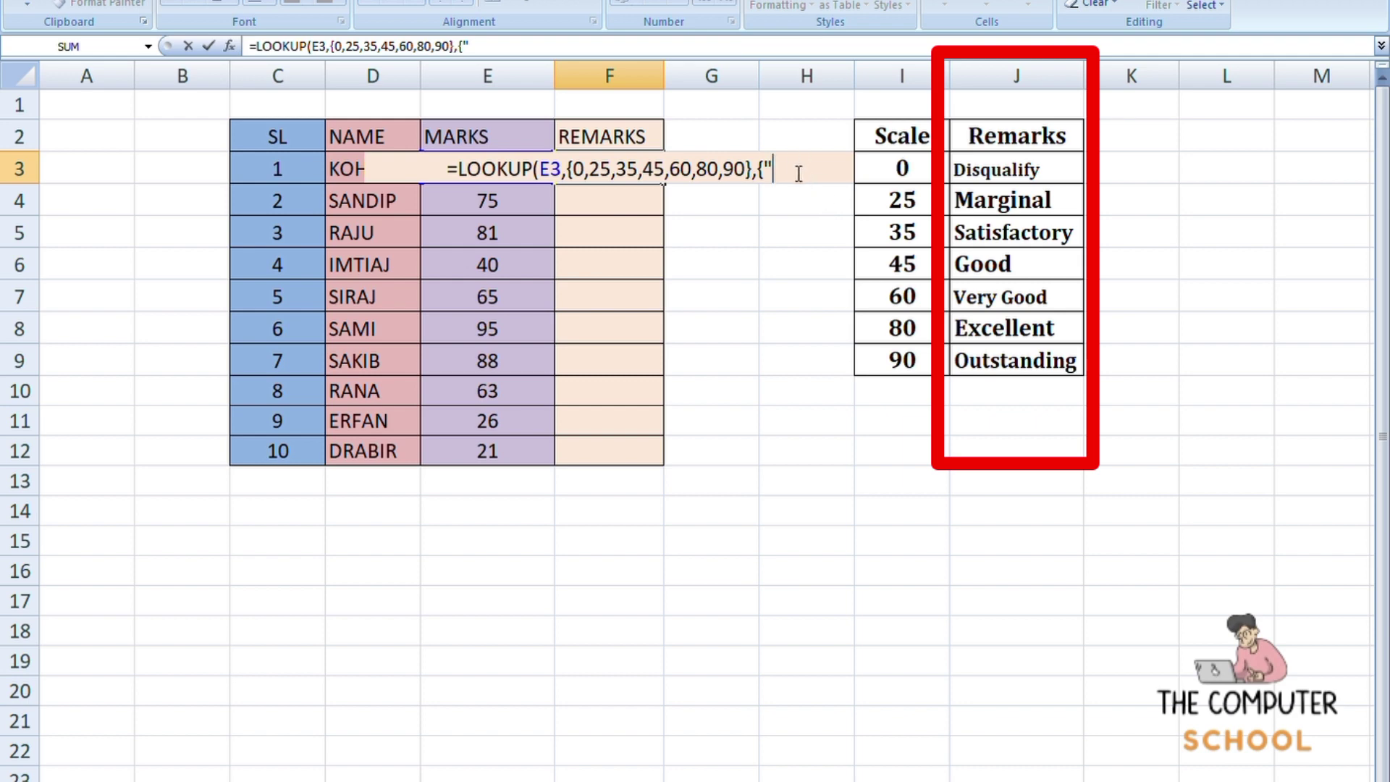
text(D)
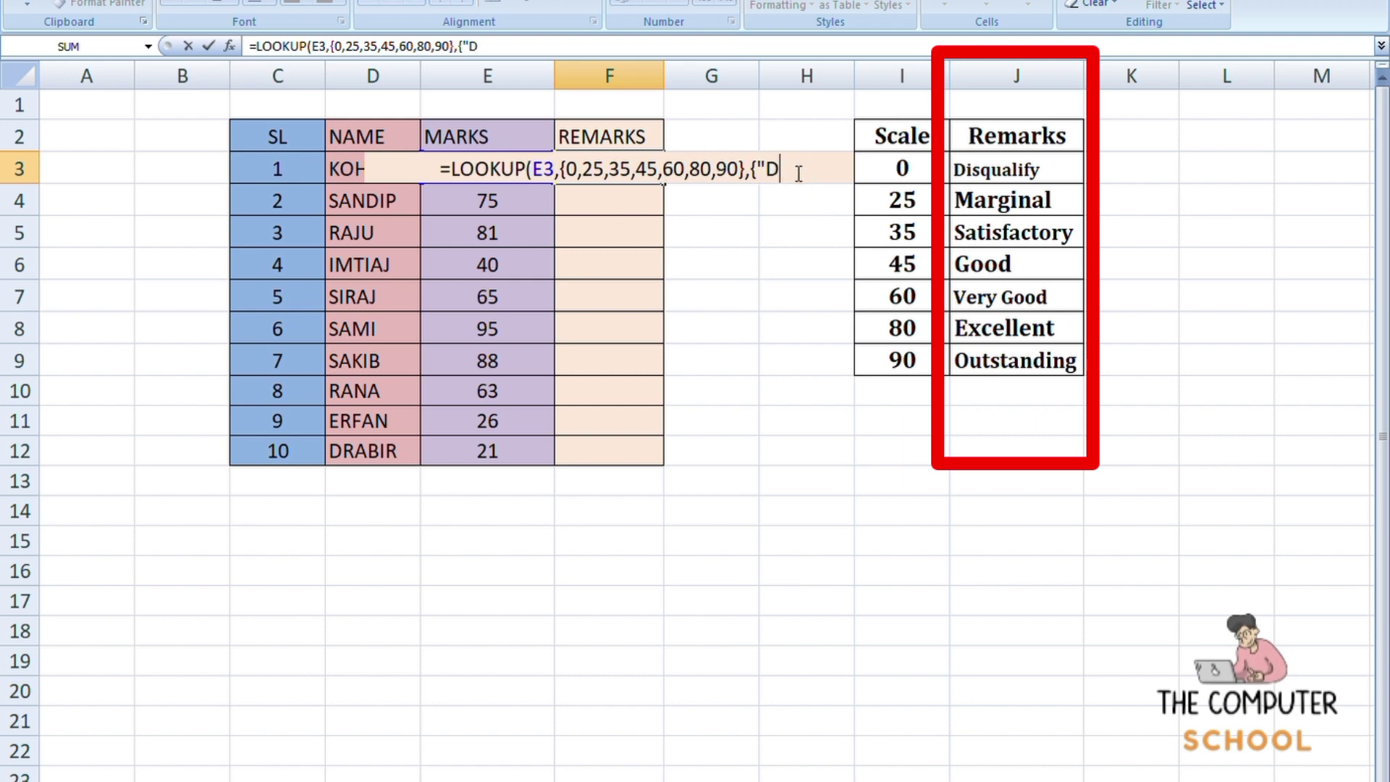
text(i)
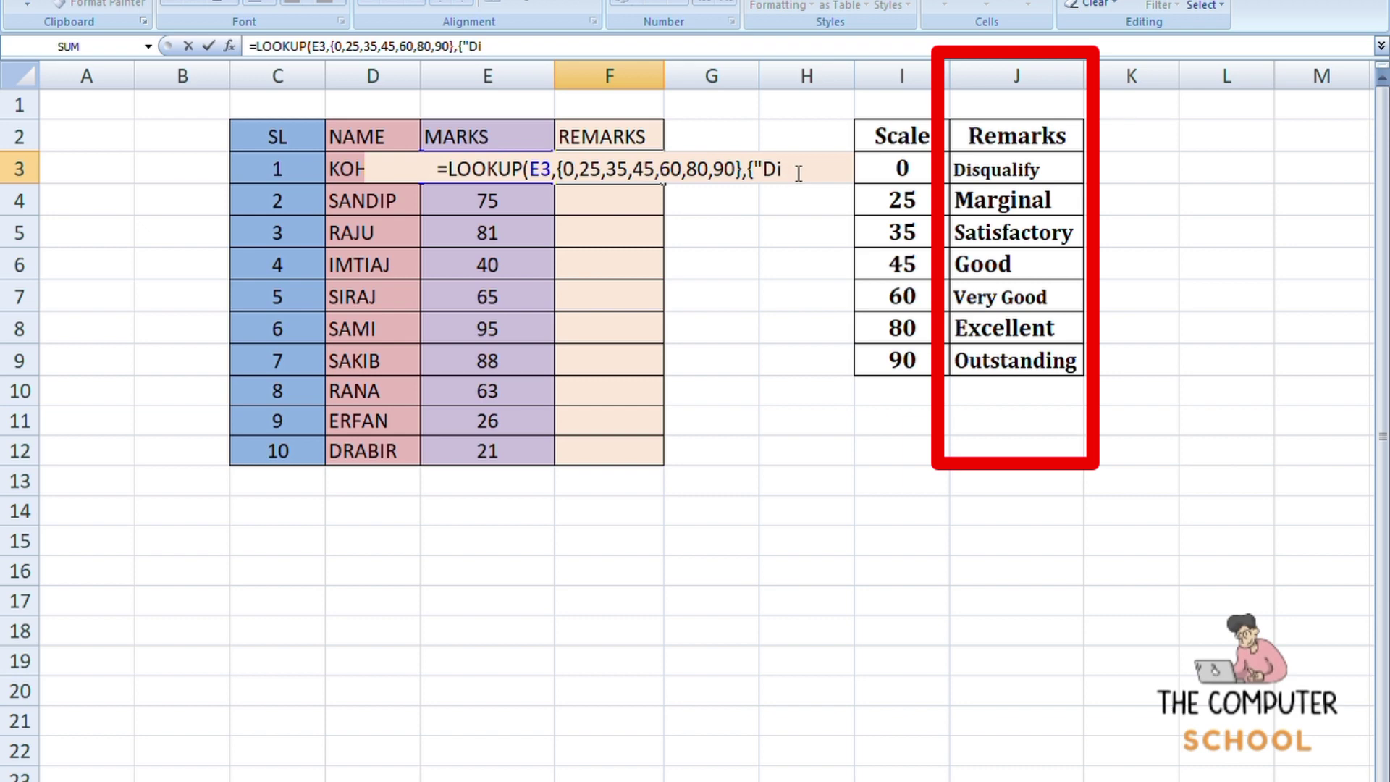
text(suali)
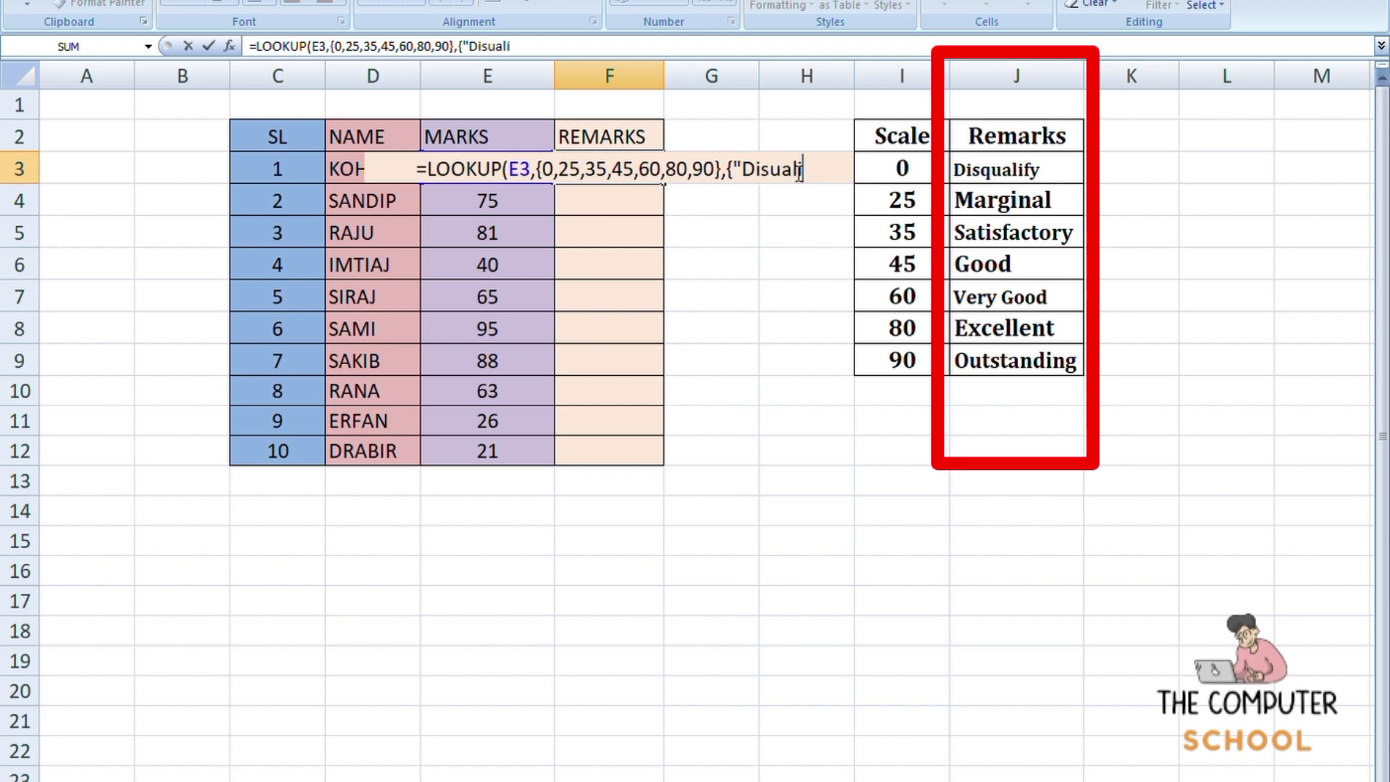
text(fy)
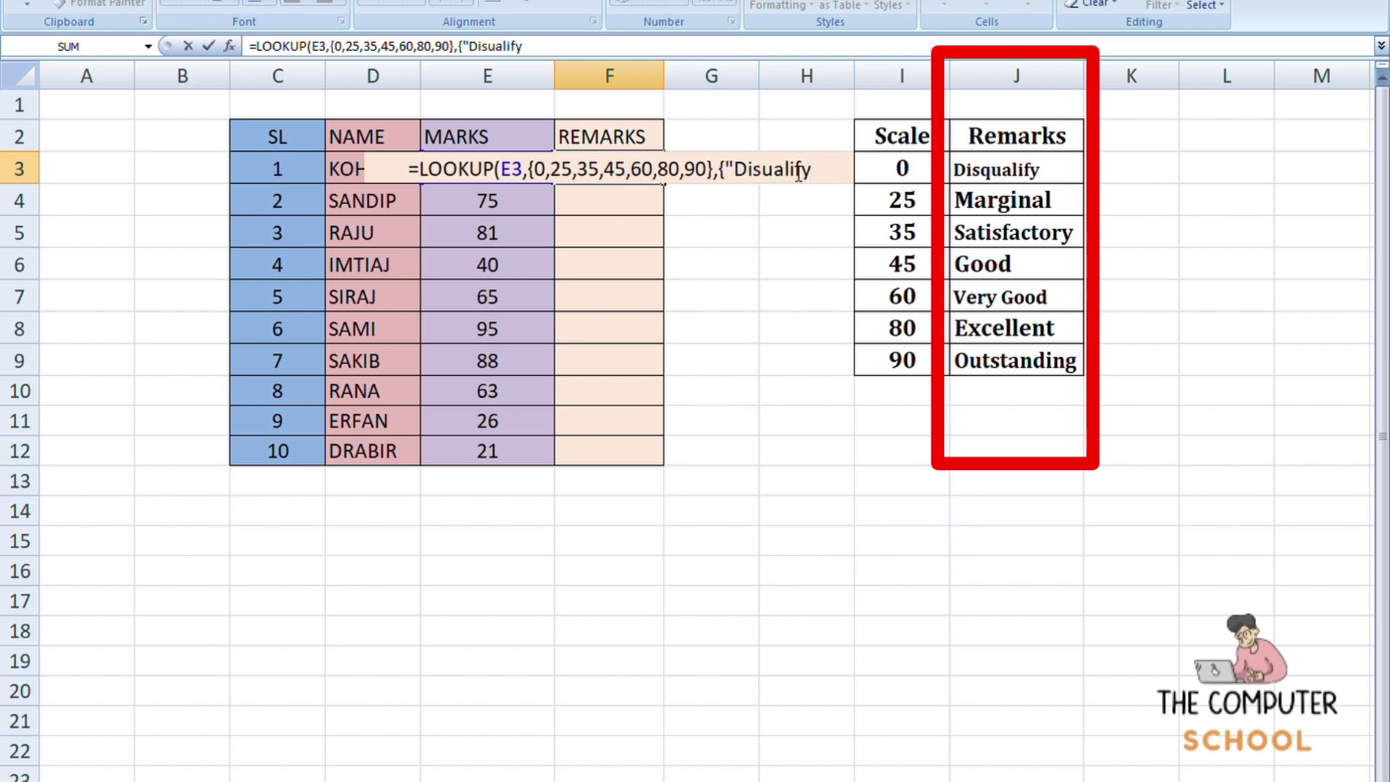
text(")
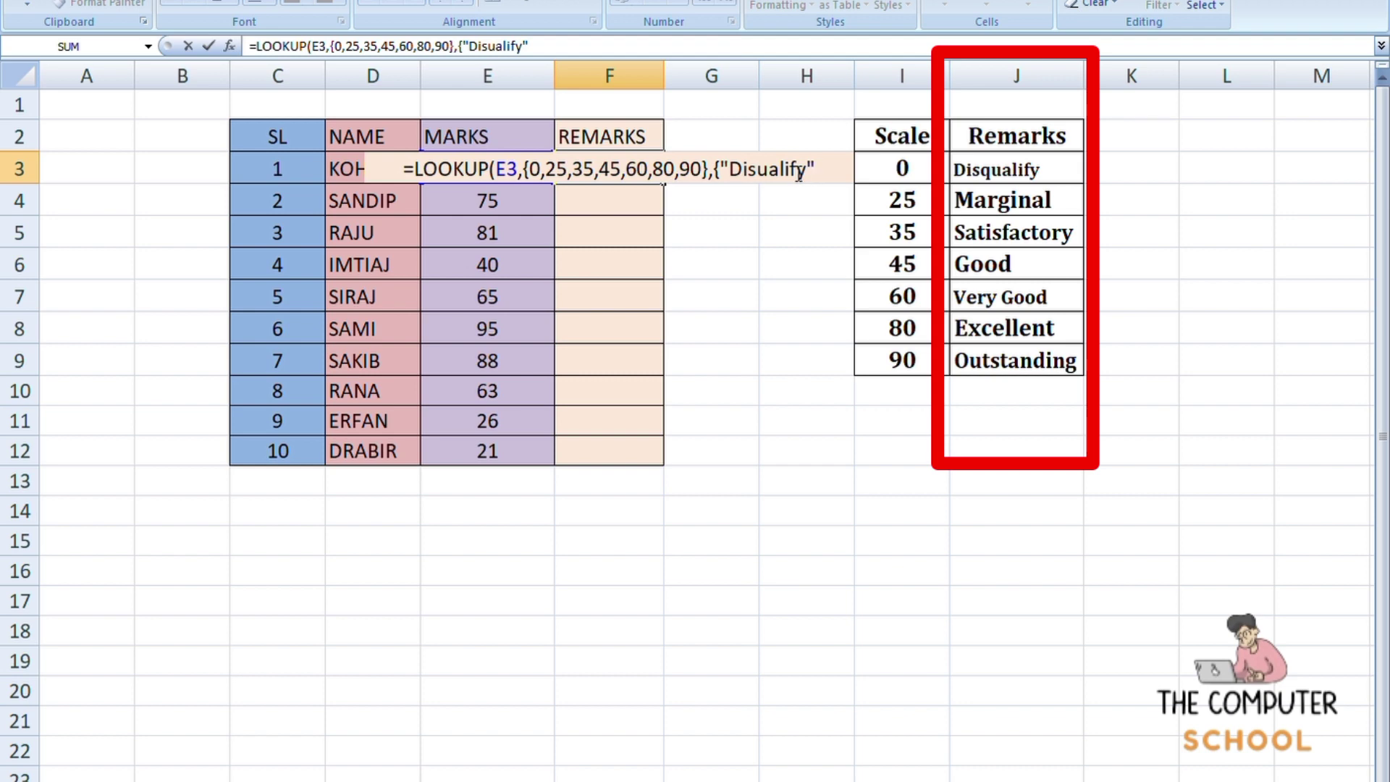
text(,)
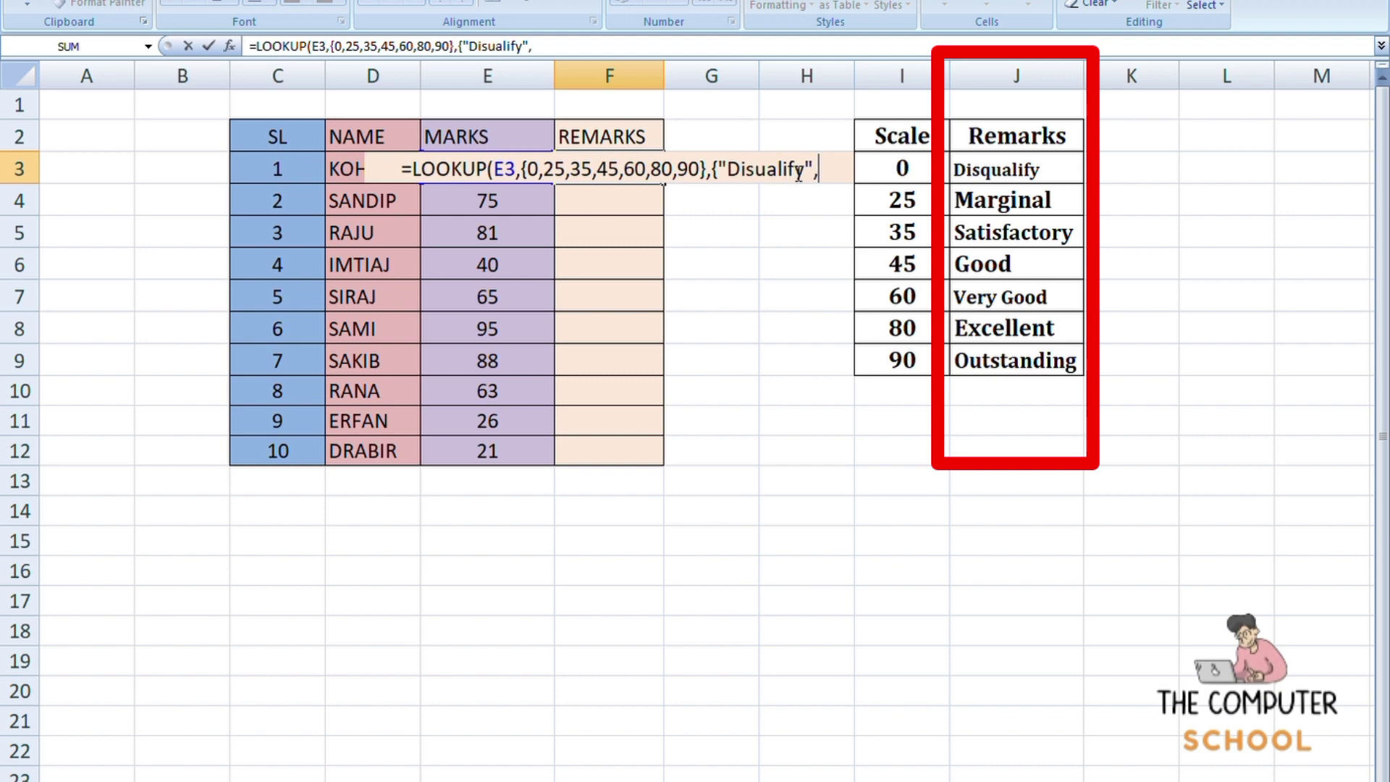
text(Ma)
key(BackSpace)
key(BackSpace)
text("Mar)
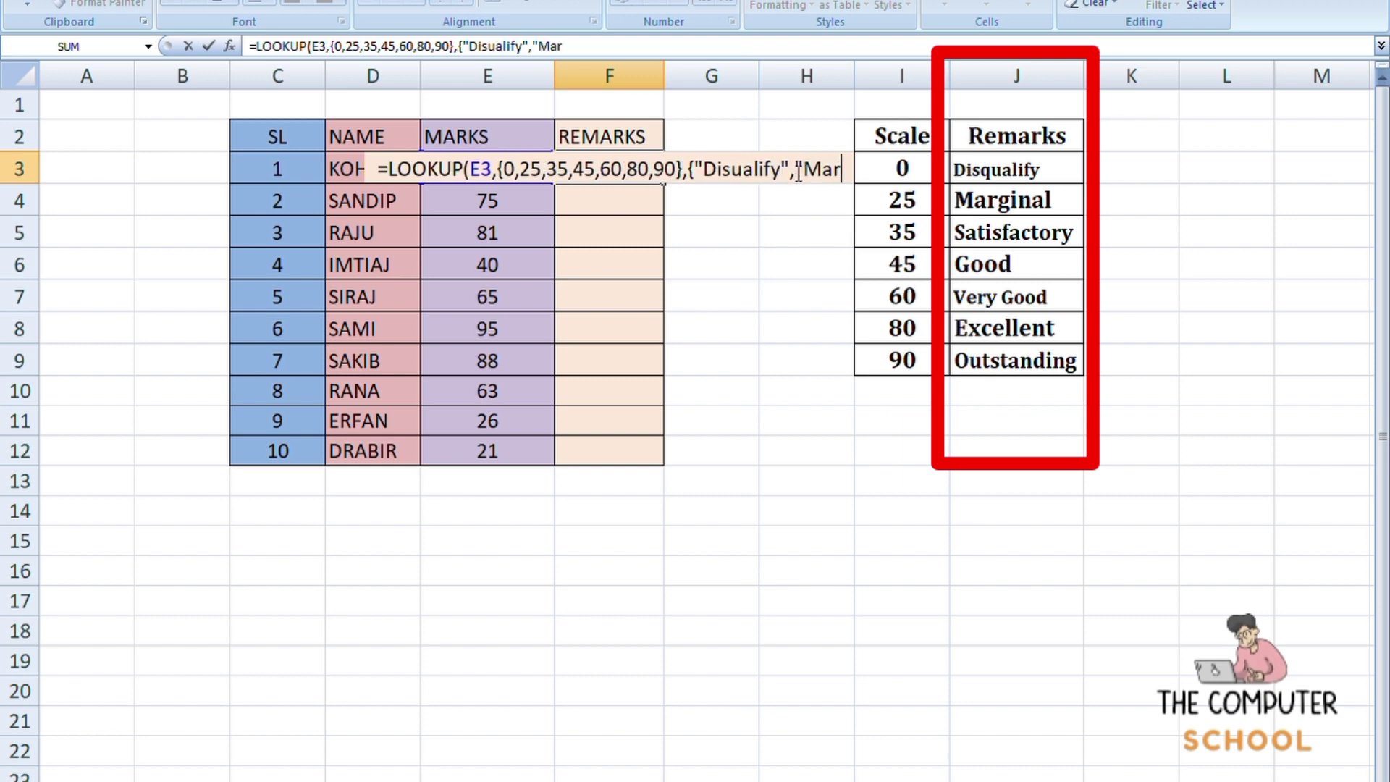
text(ginal)
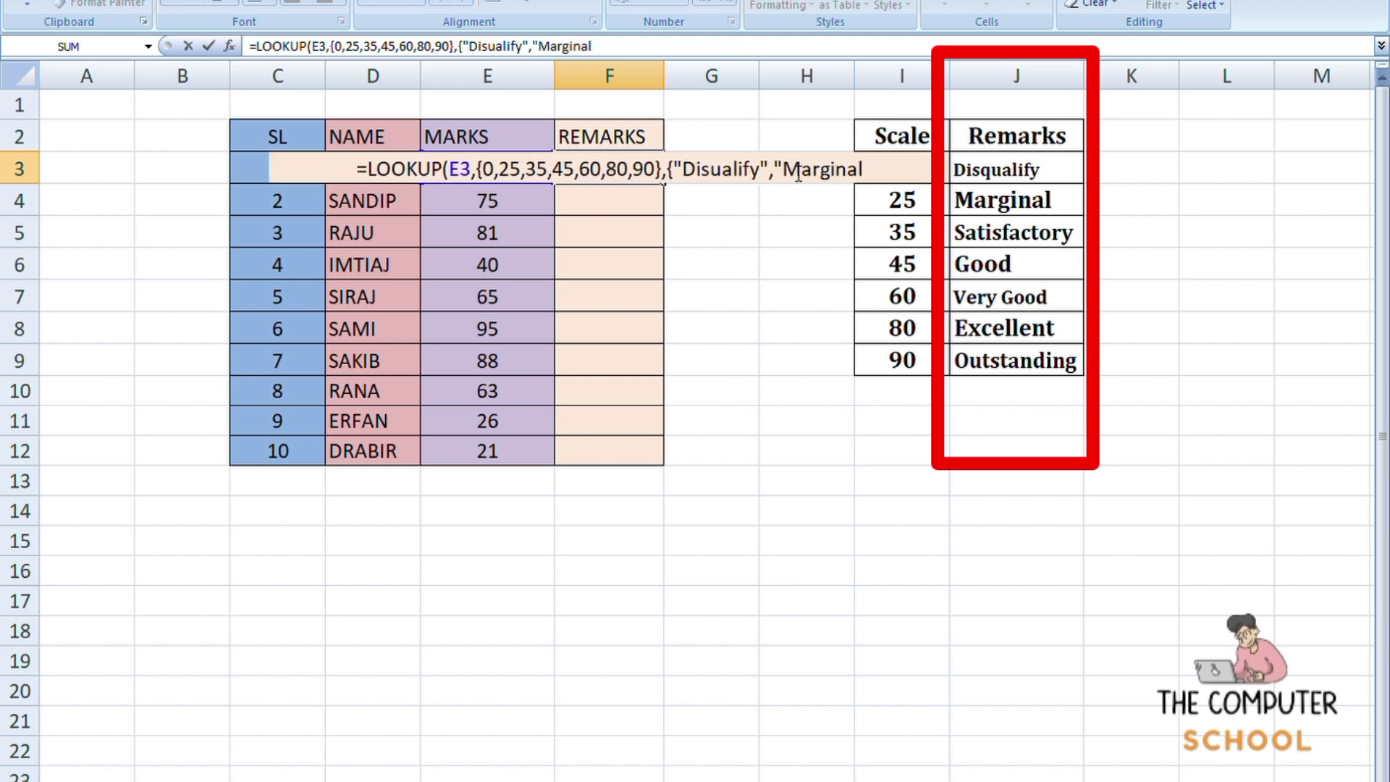
text(")
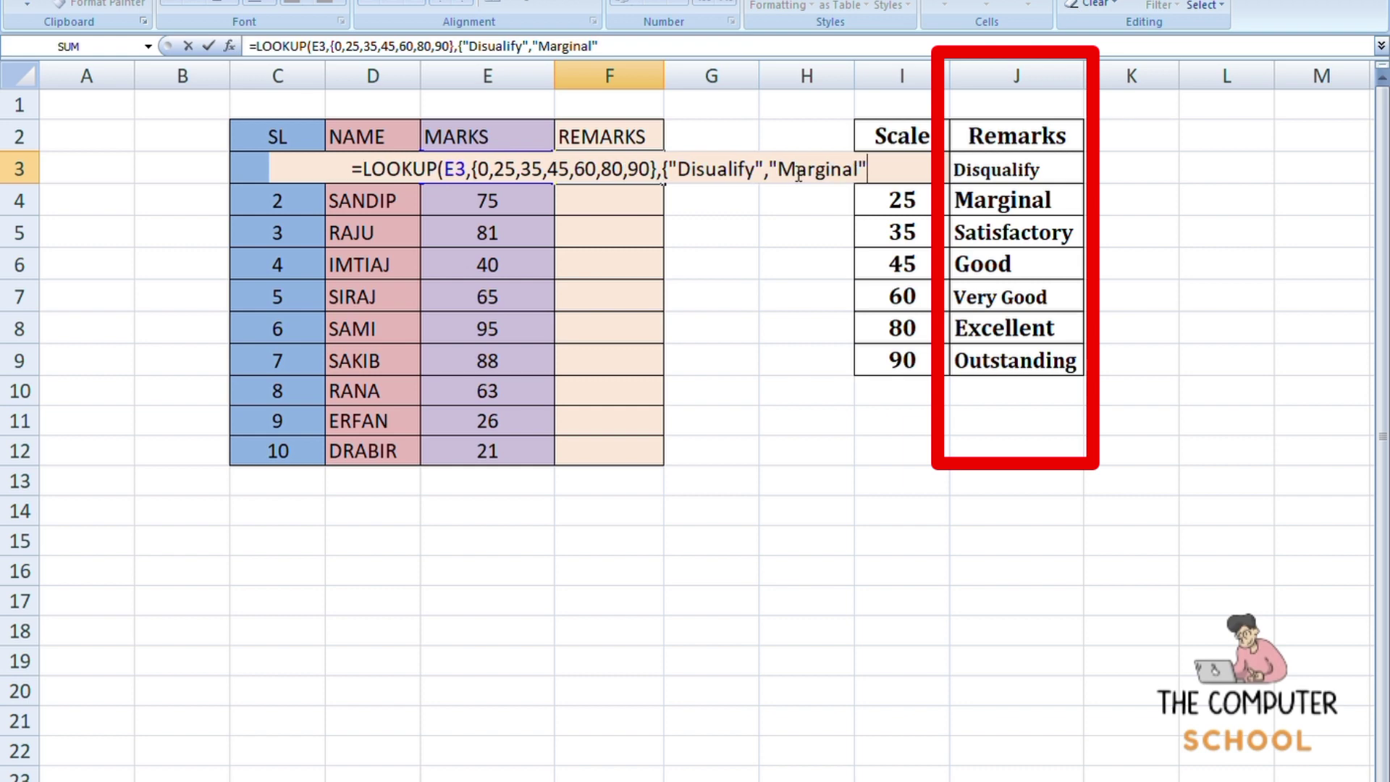
text(,)
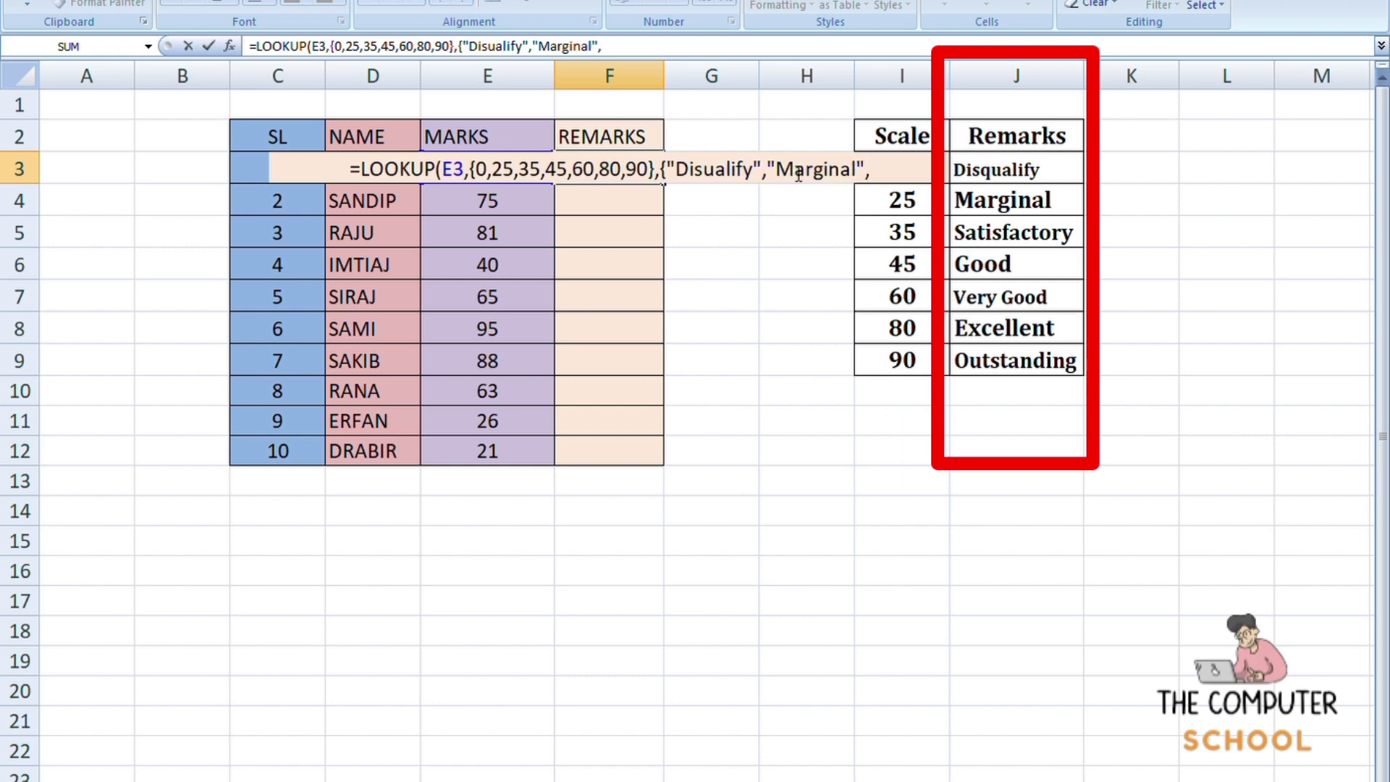
text("Sa)
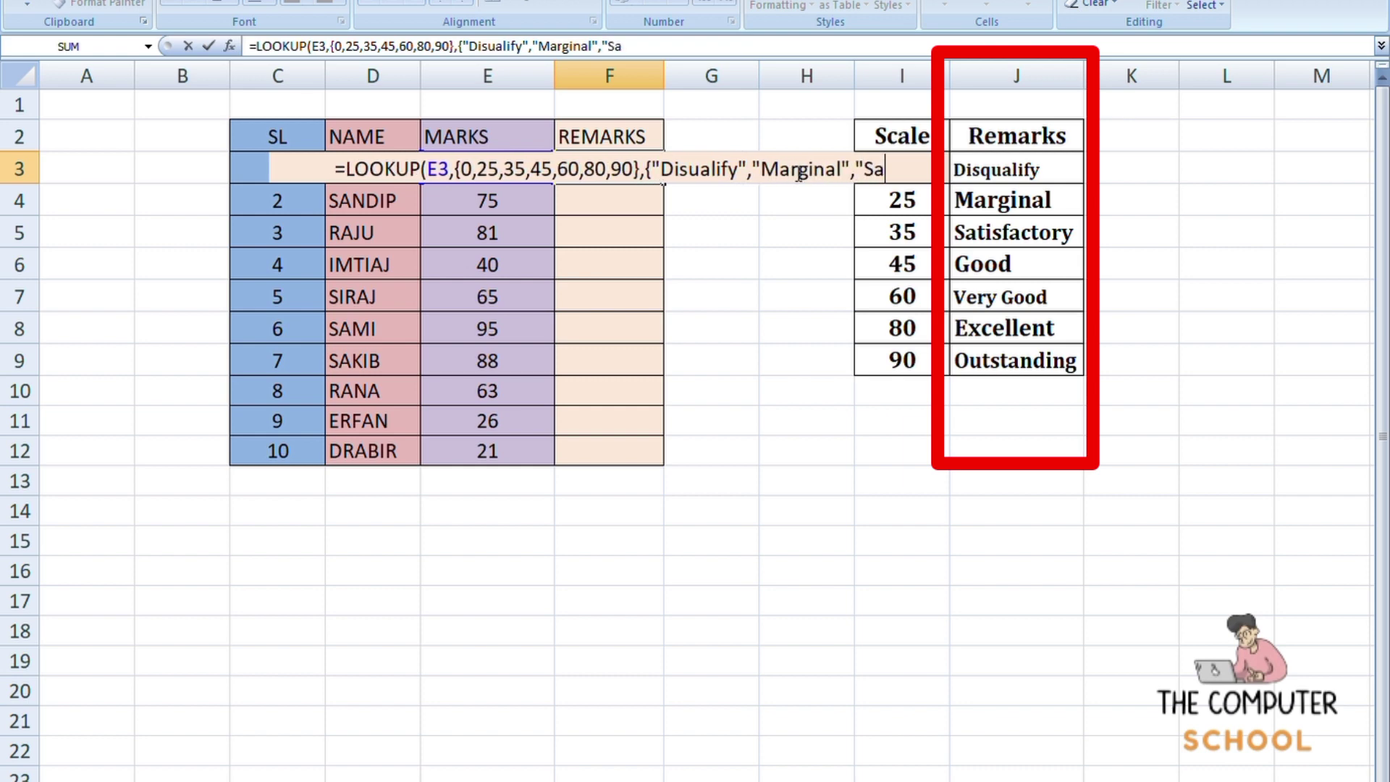
text(tif)
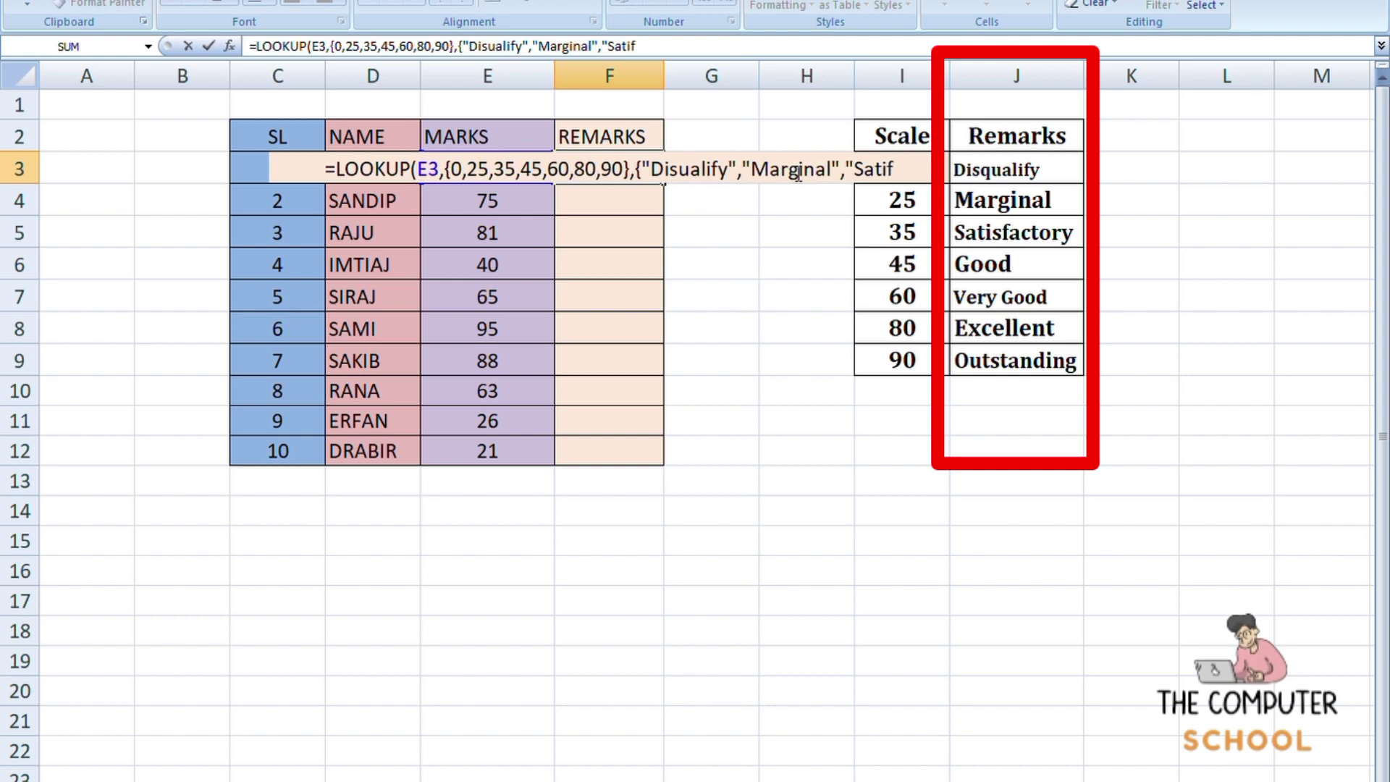
text(acto)
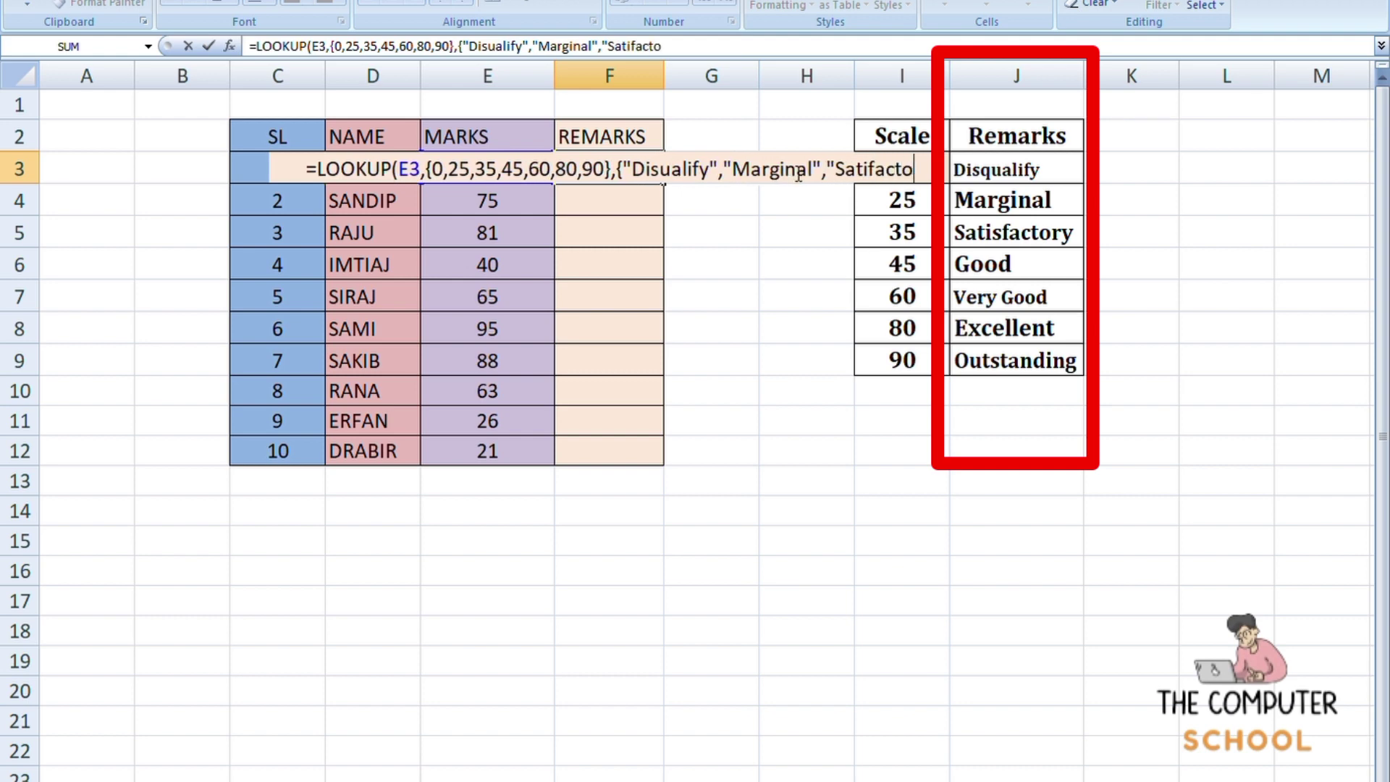
text(ry")
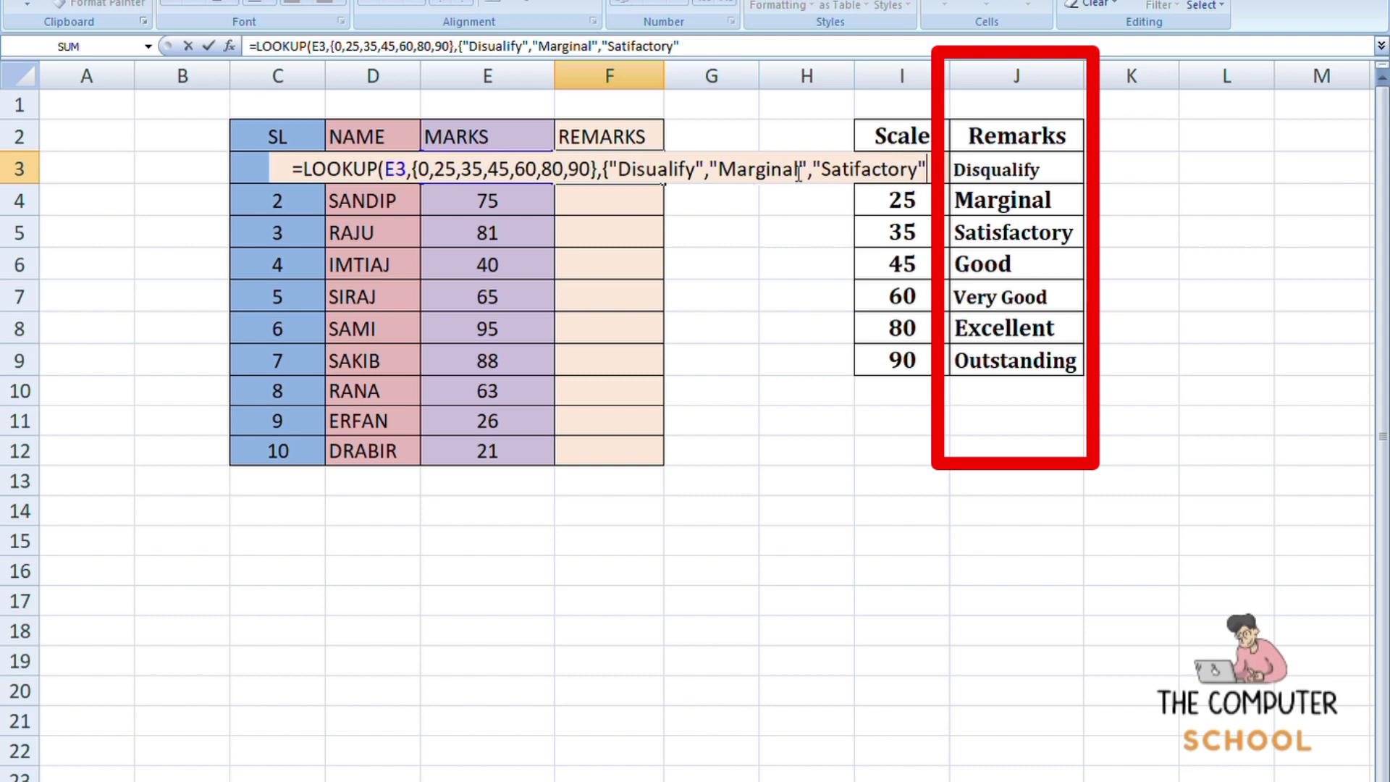
text(,)
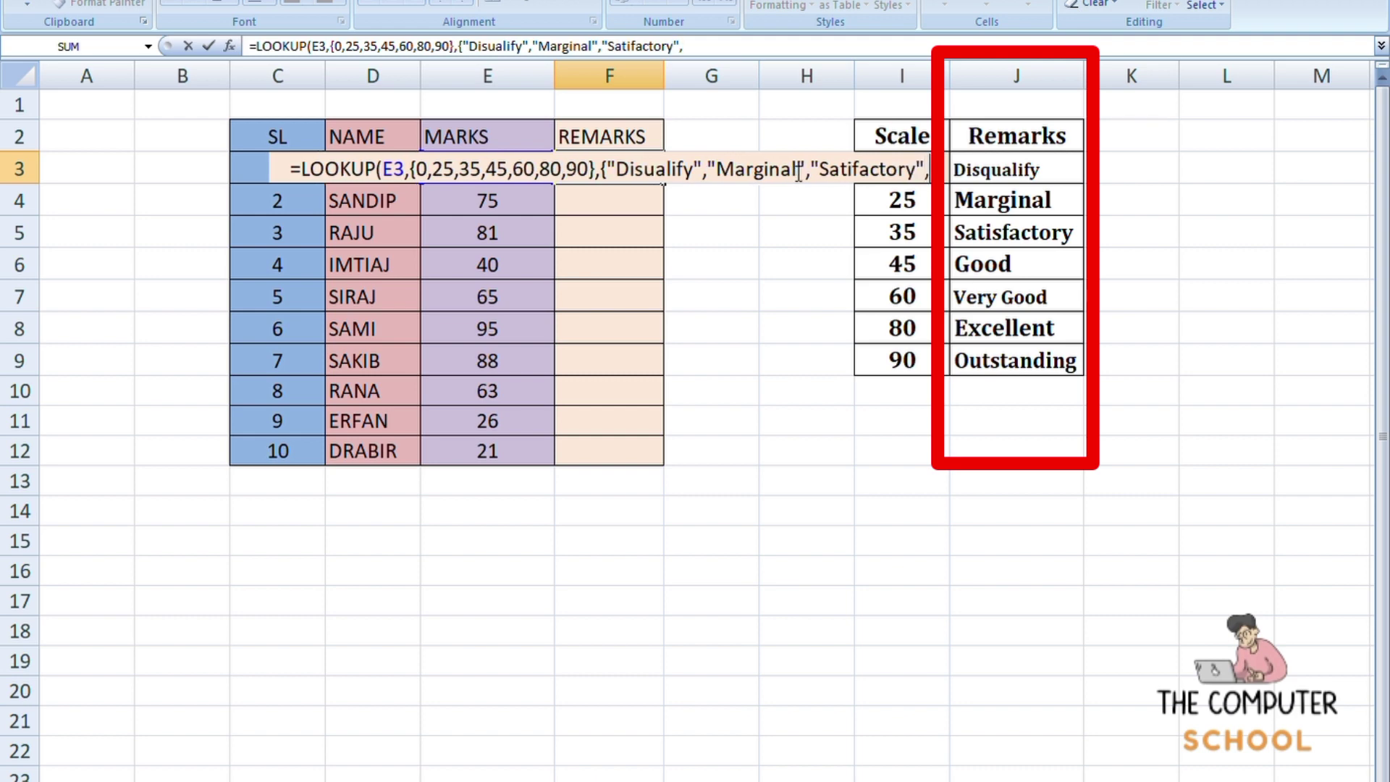
text(")
text(Good)
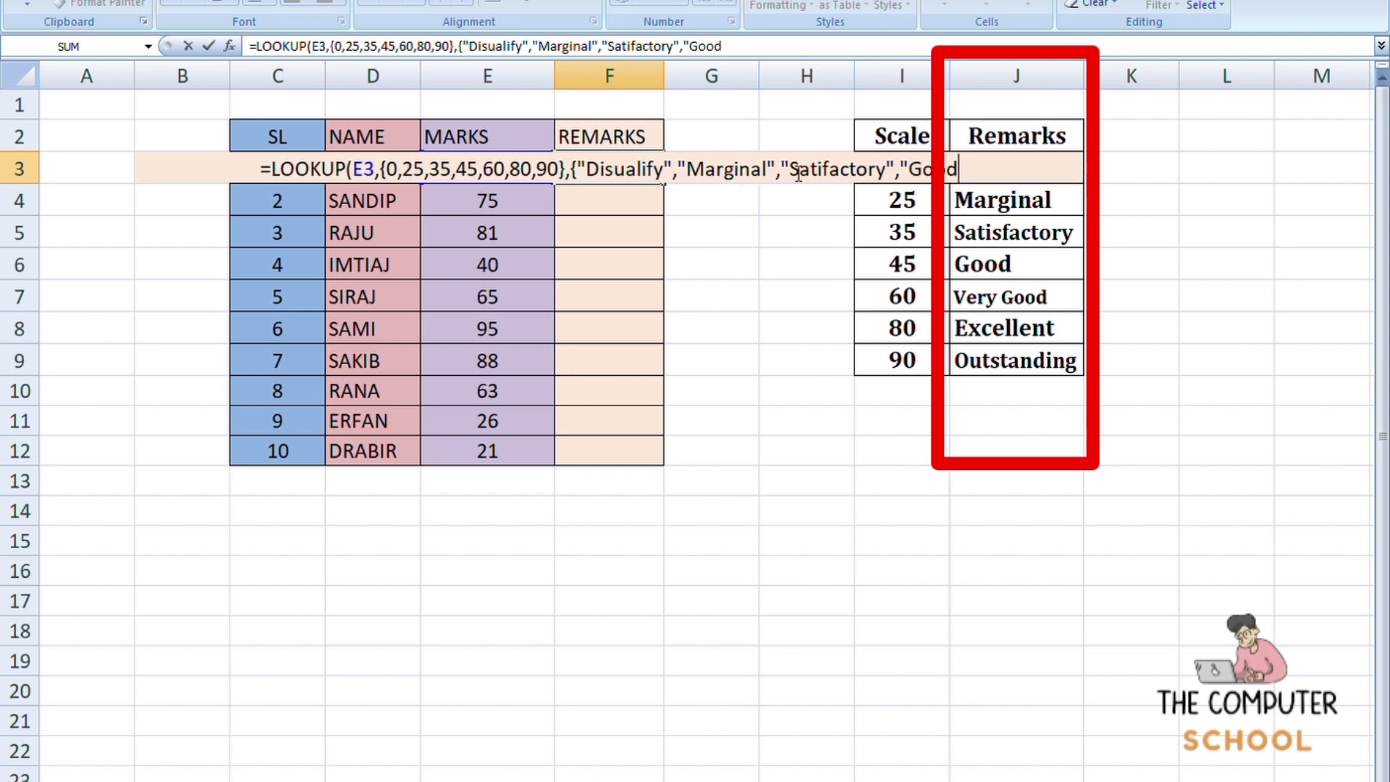
text(",)
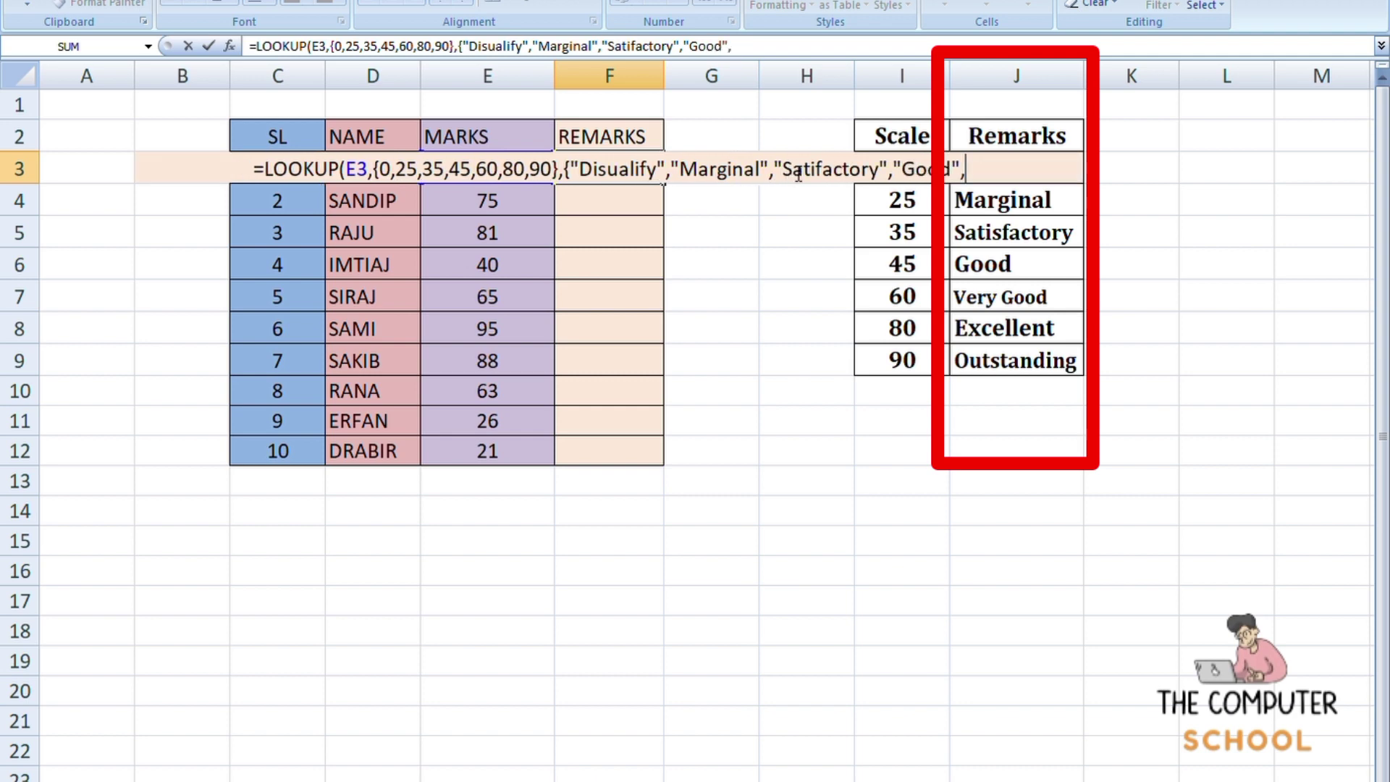
text("Ver)
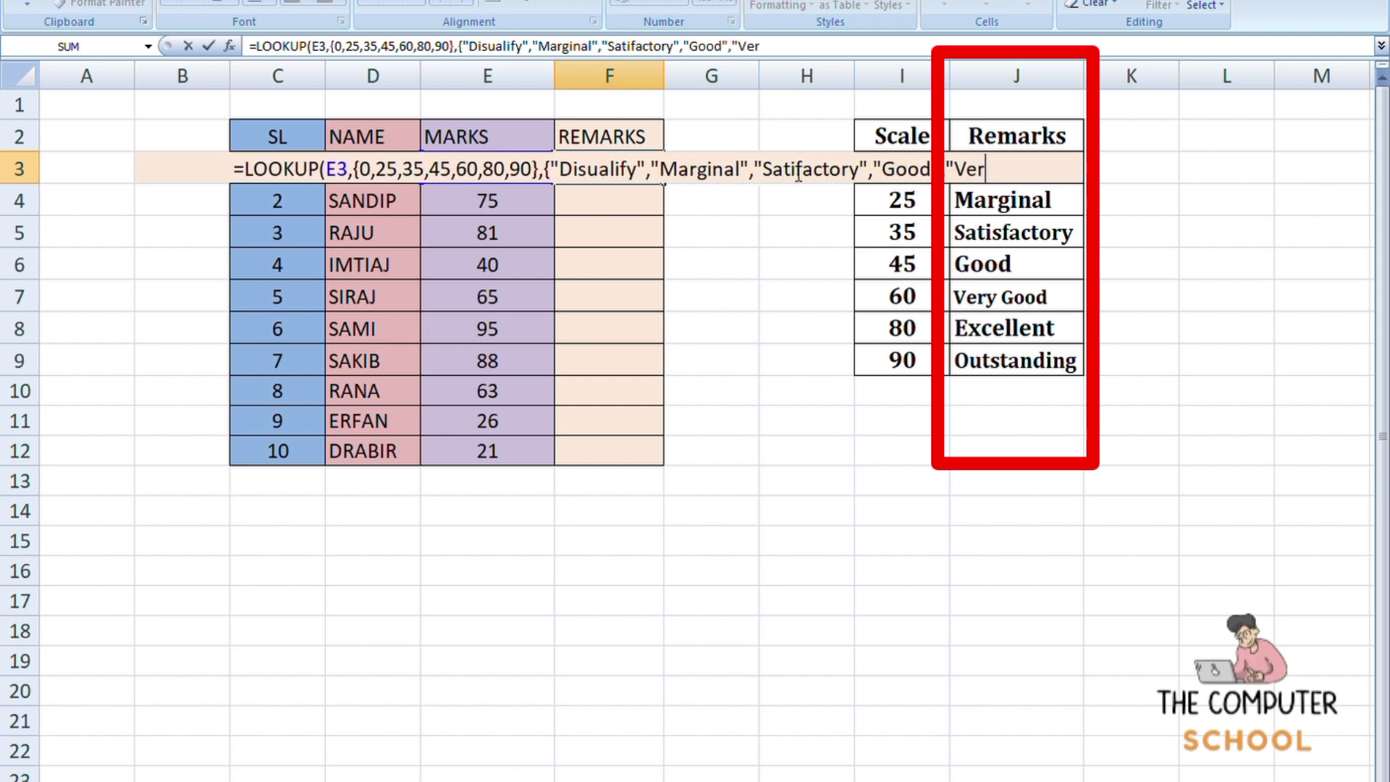
text(y")
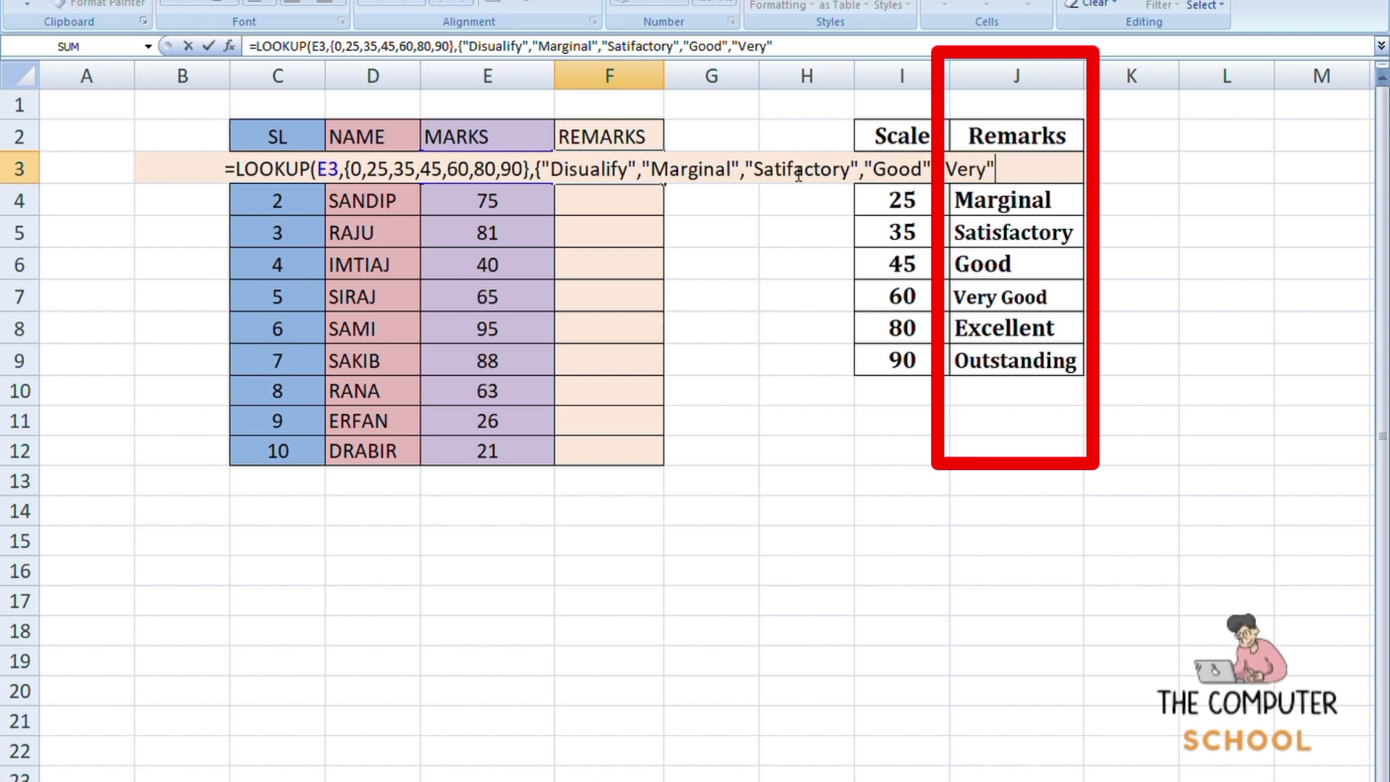
text(,)
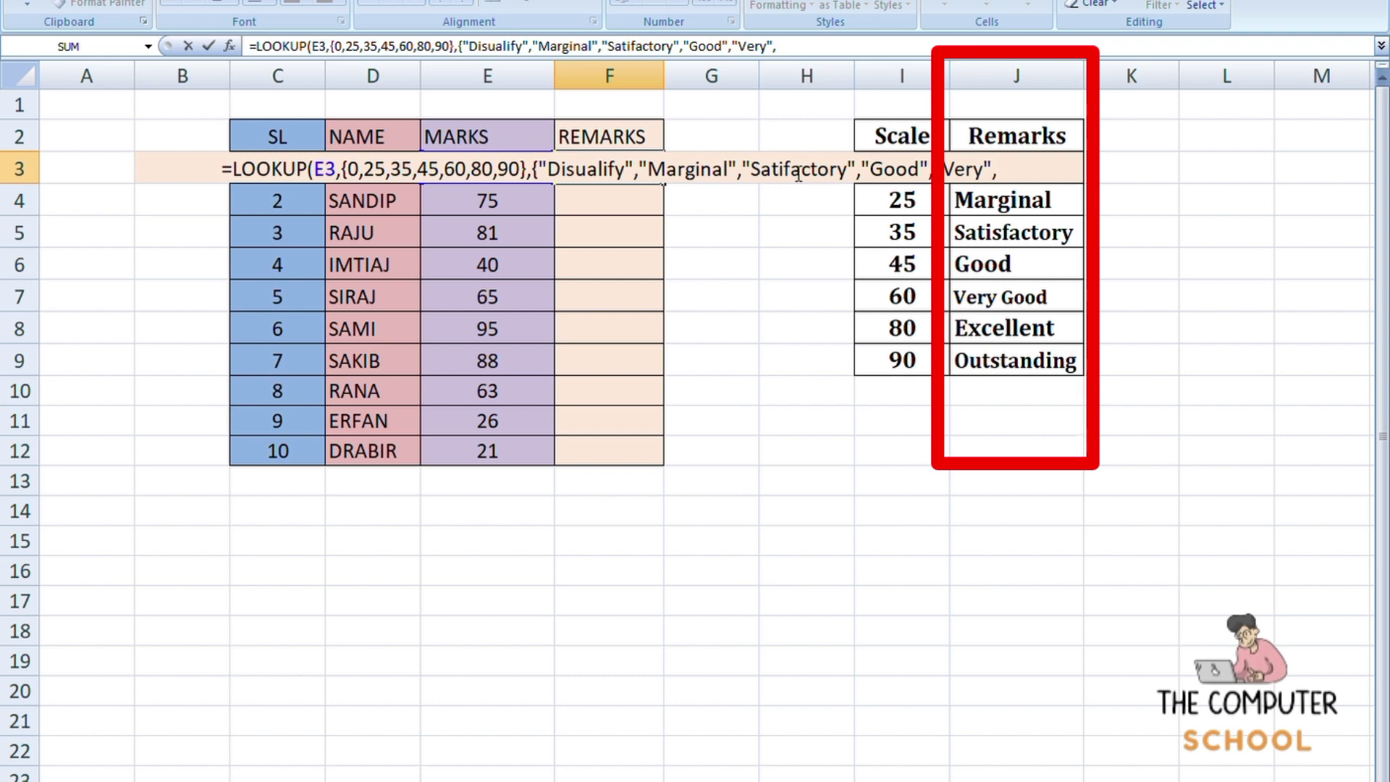
text("Ex)
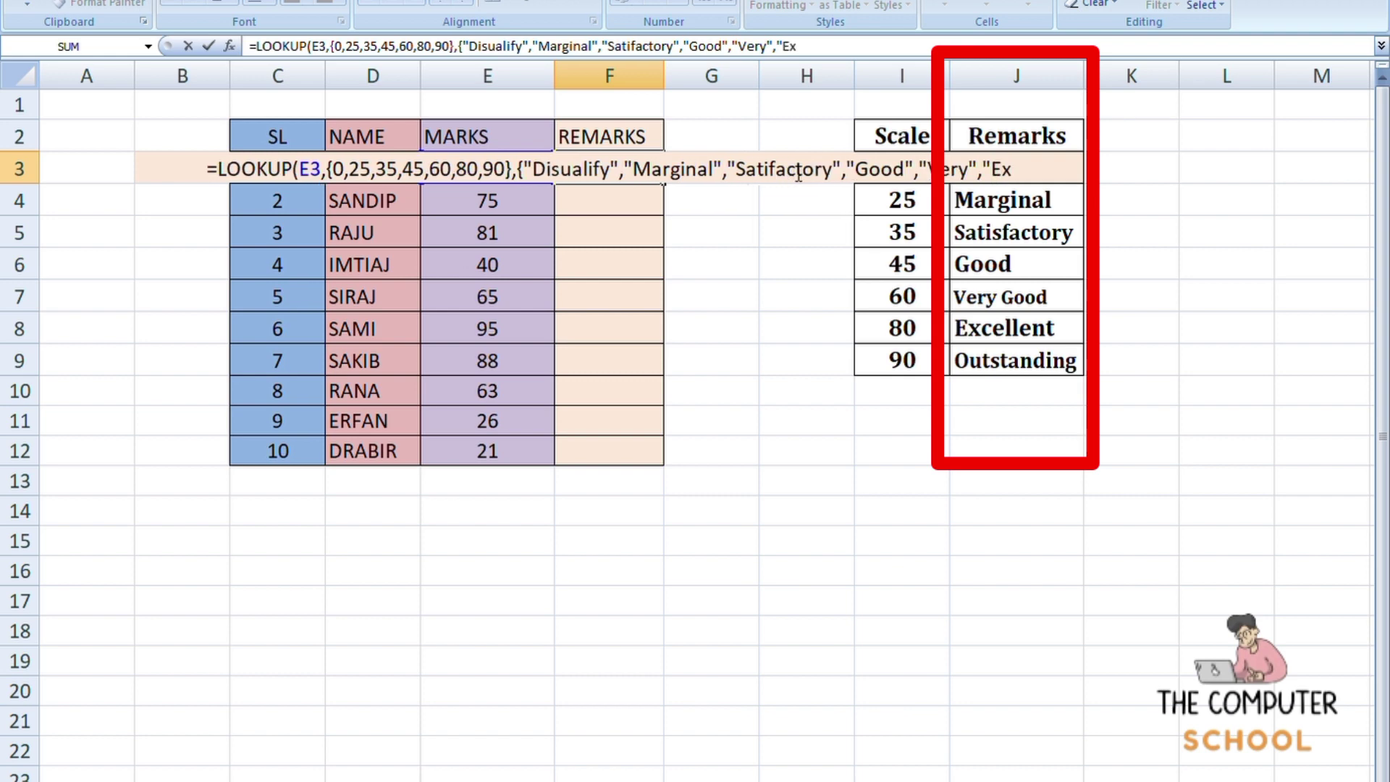
text(cellen)
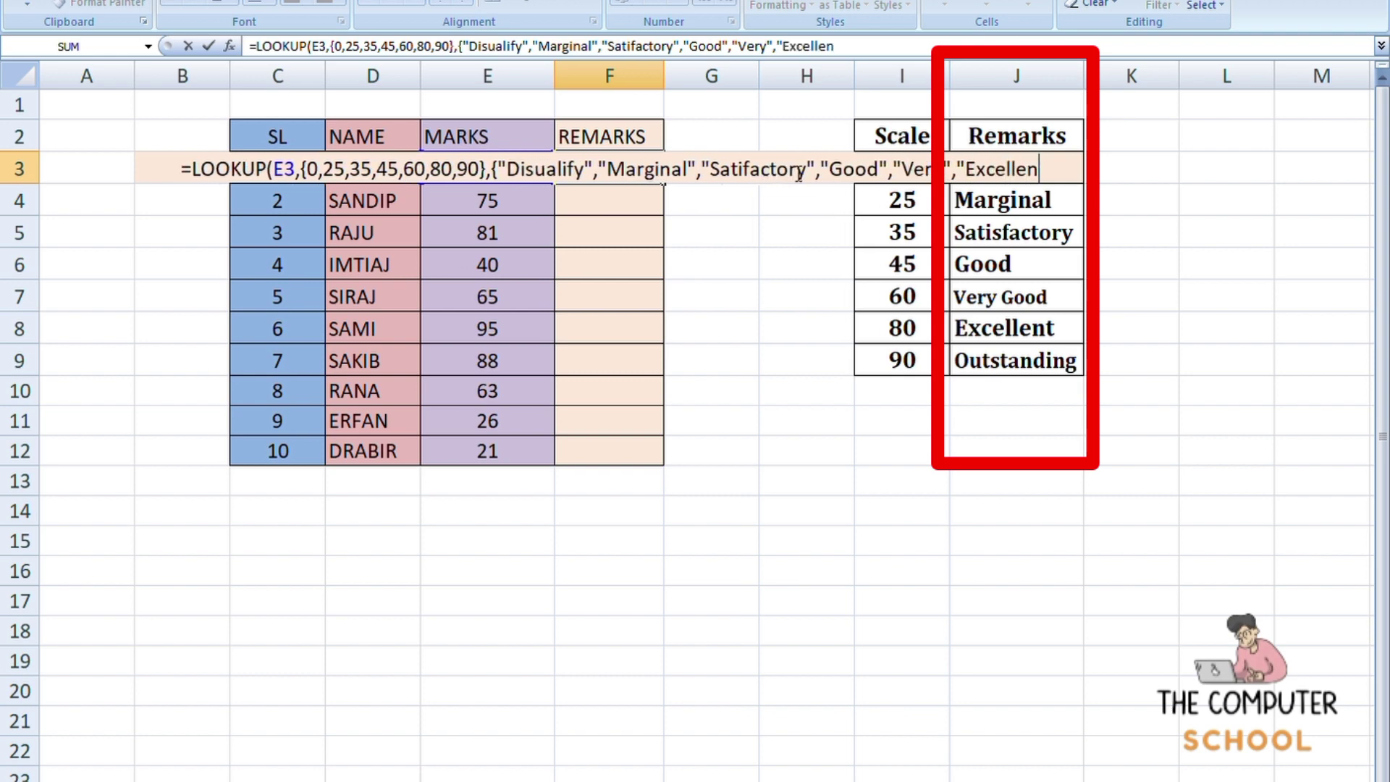
text(t",)
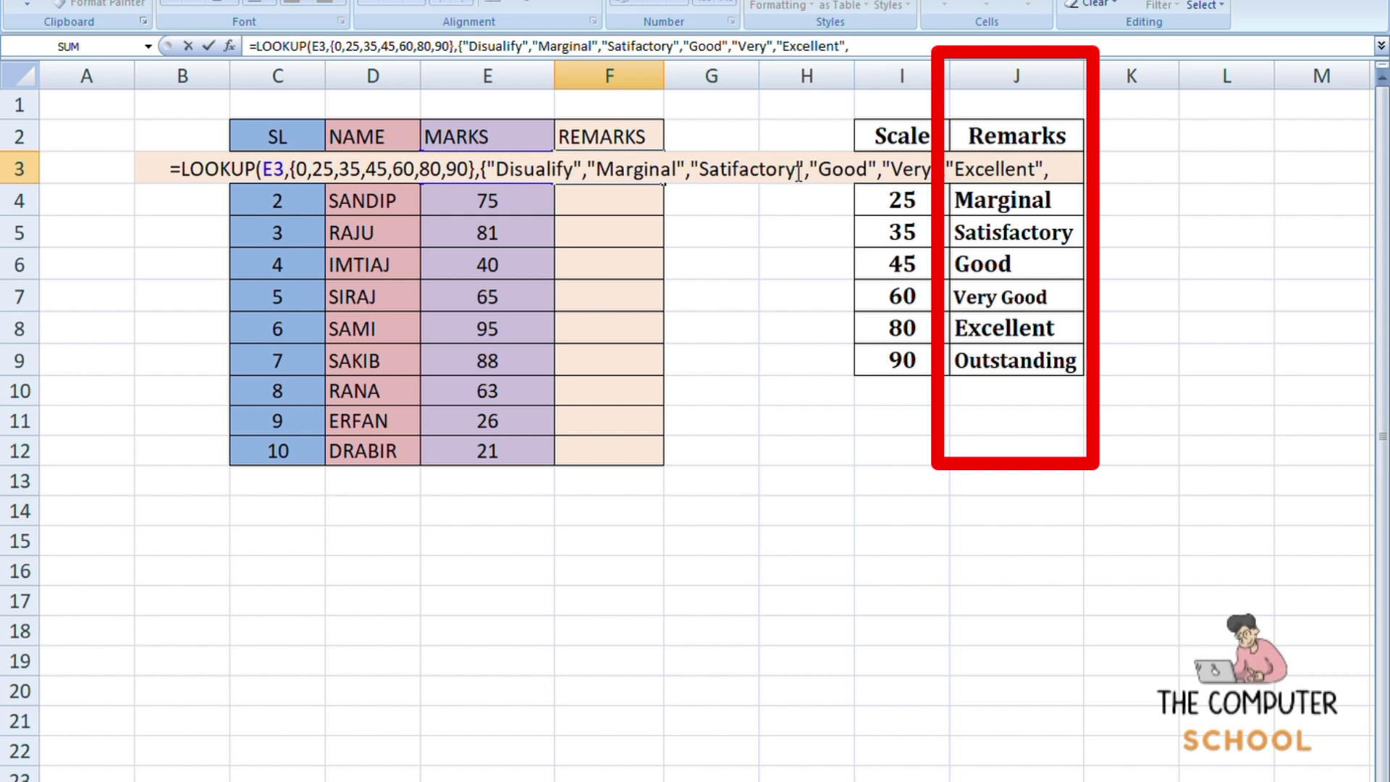
text(")
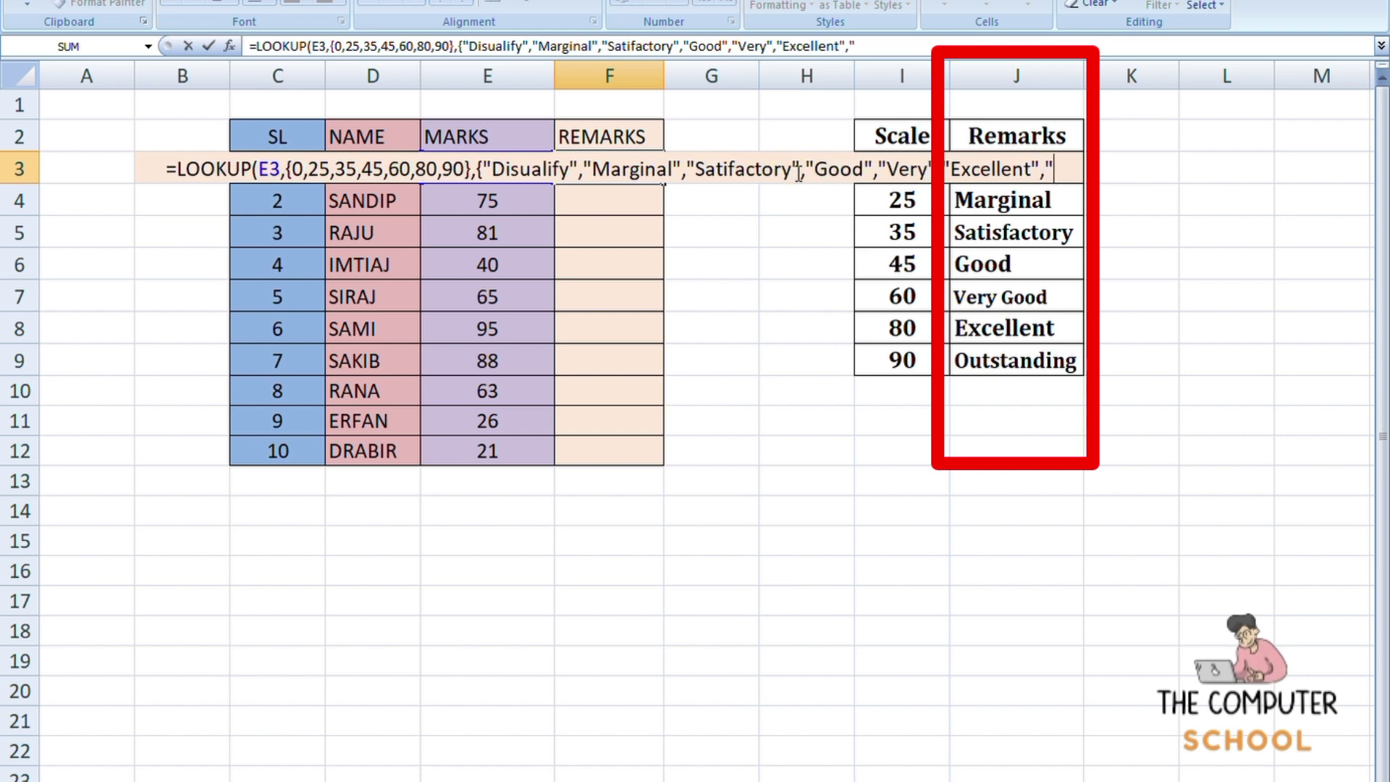
text(Ouy)
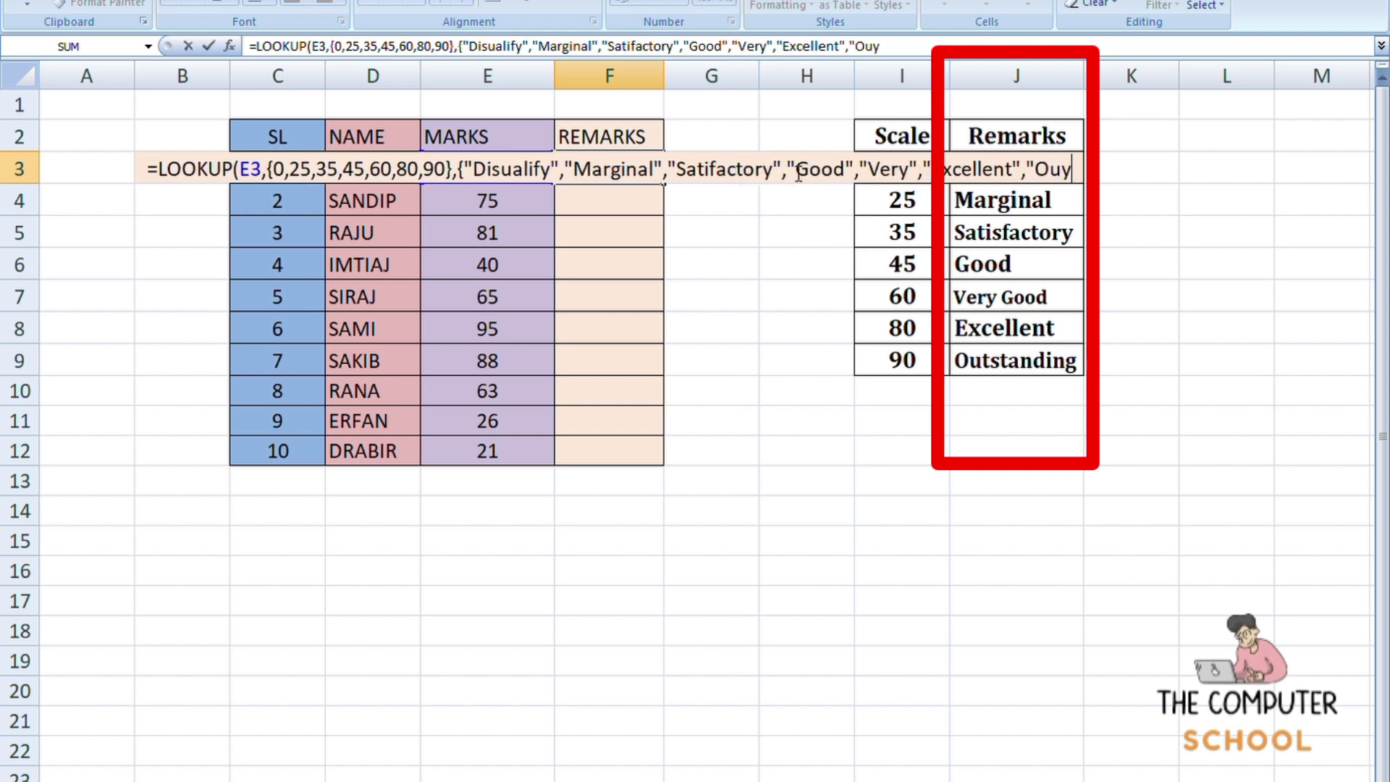
key(BackSpace)
text(tsta)
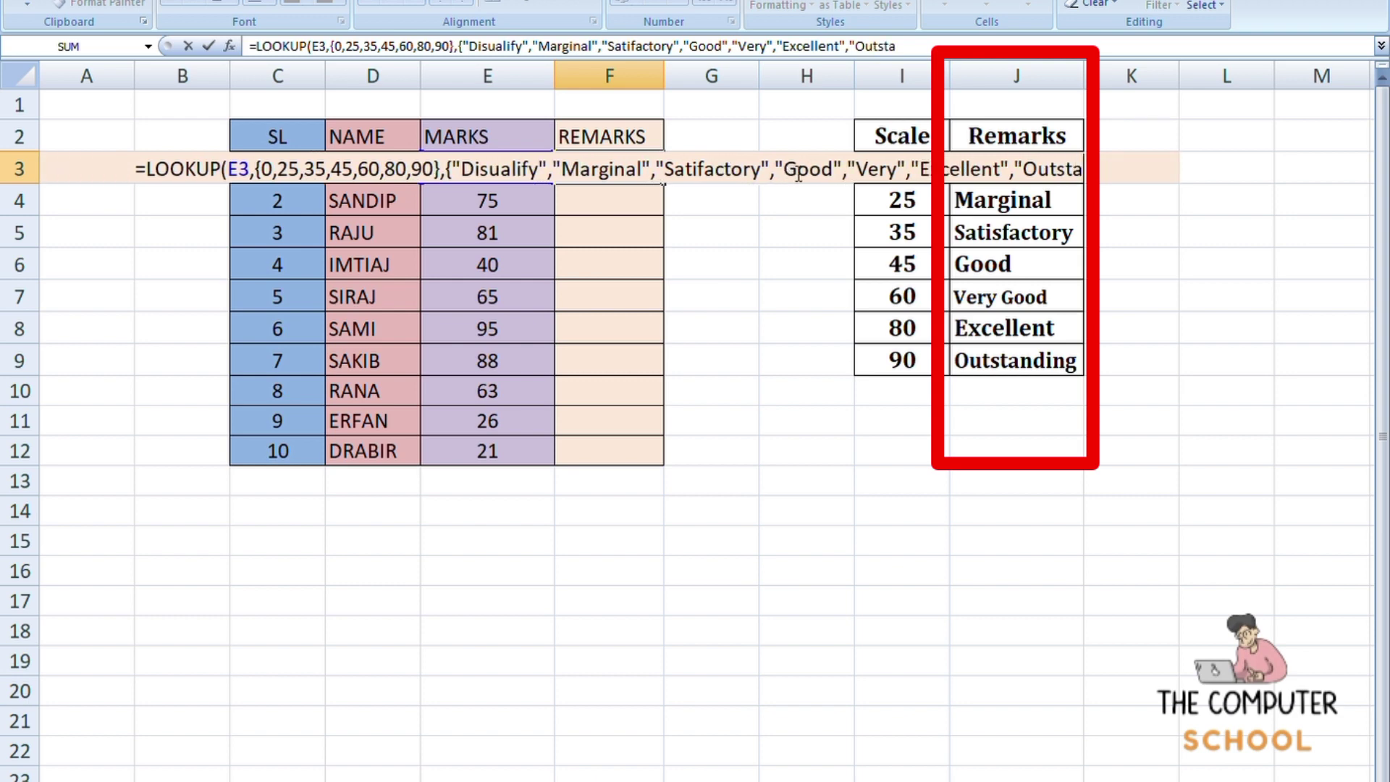
text(ndin)
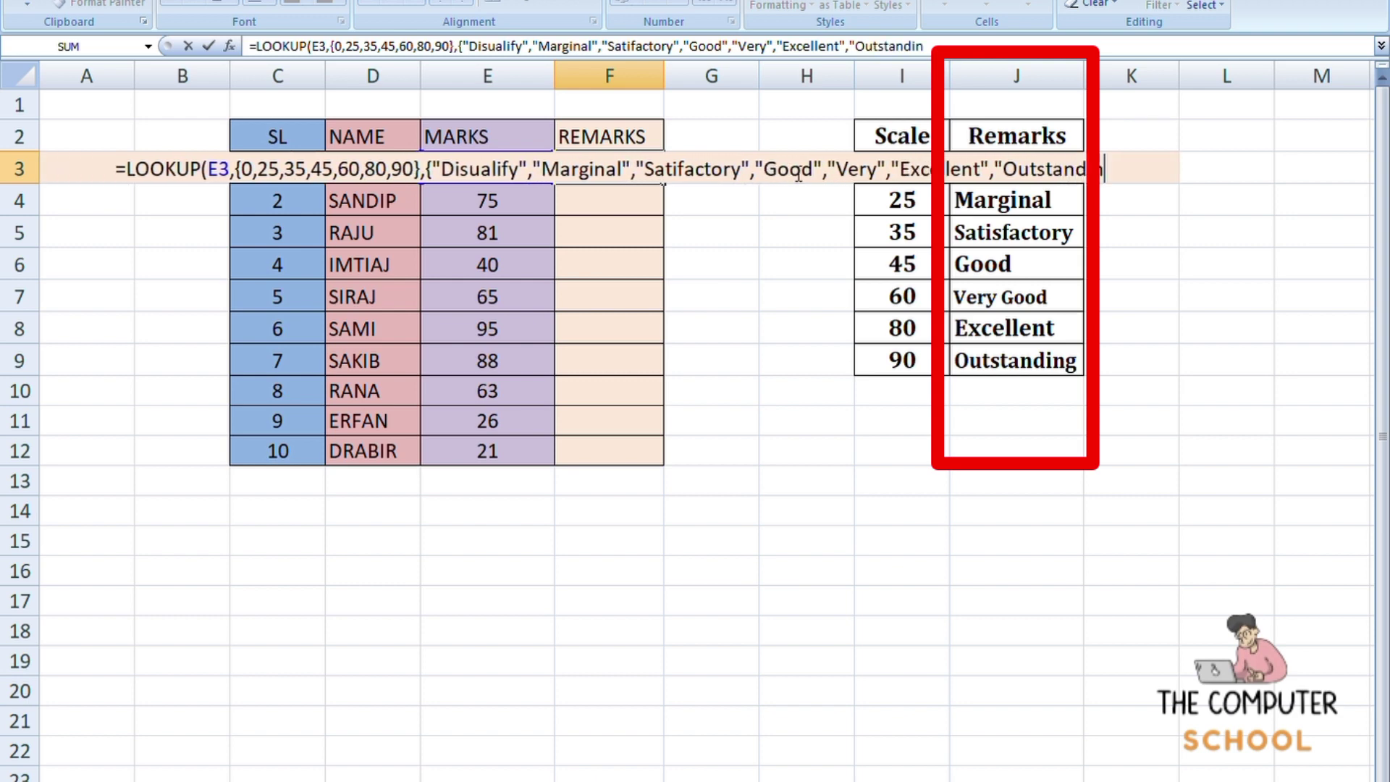
text(g")
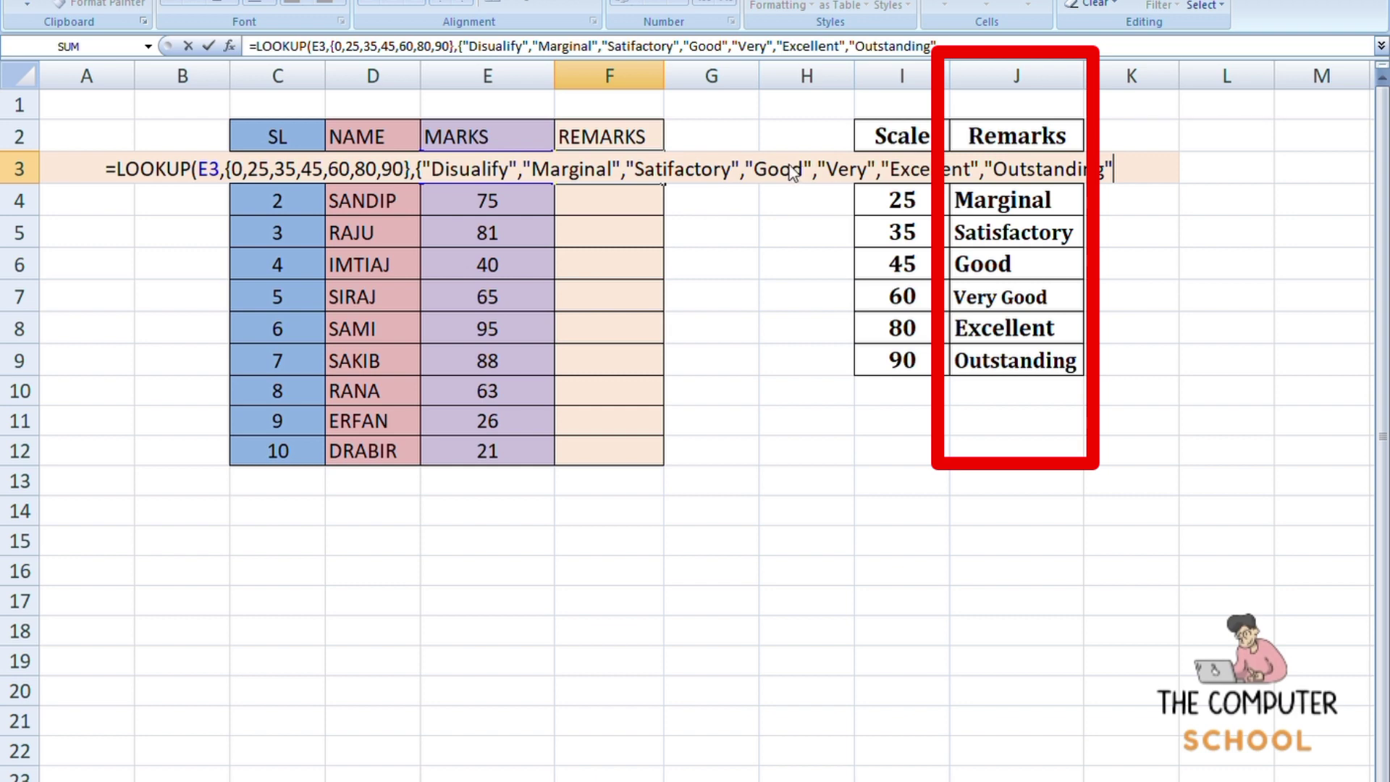
text(})
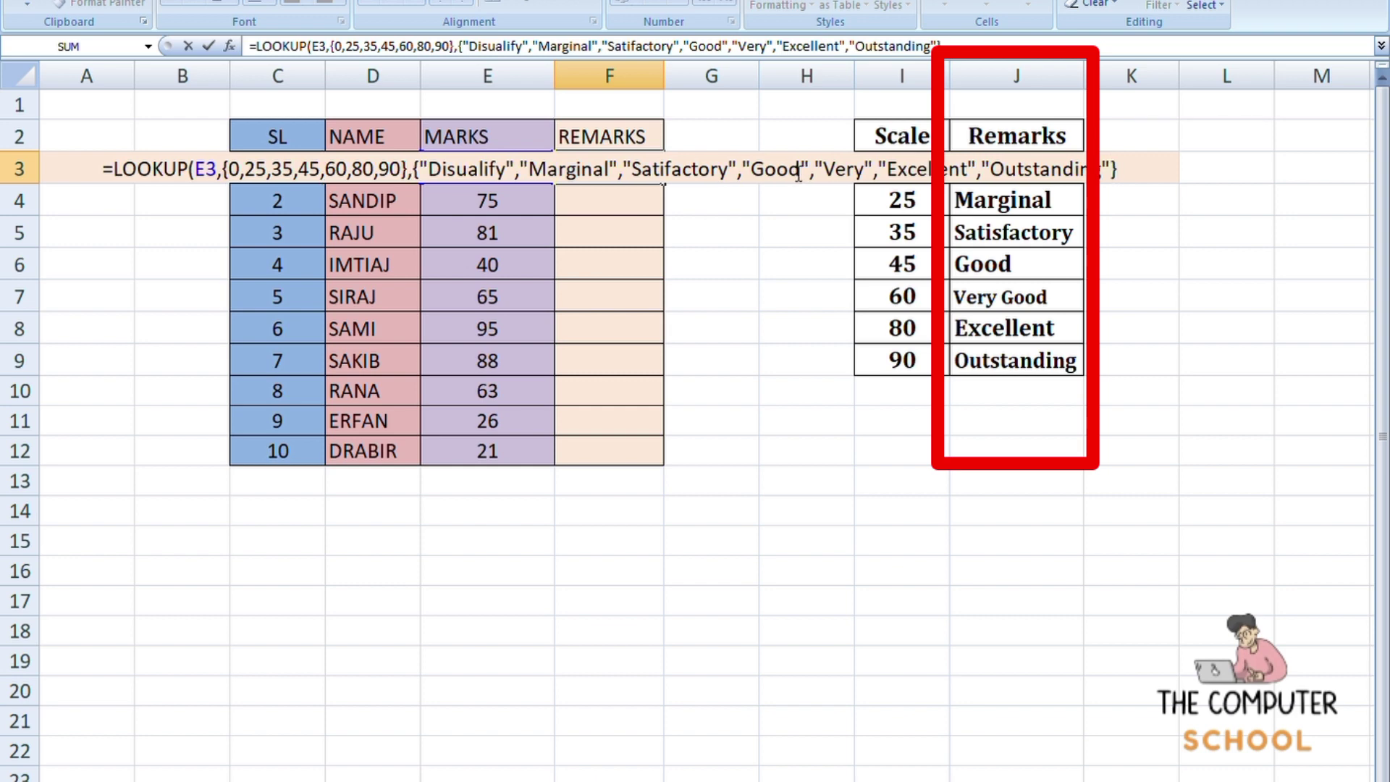
text())
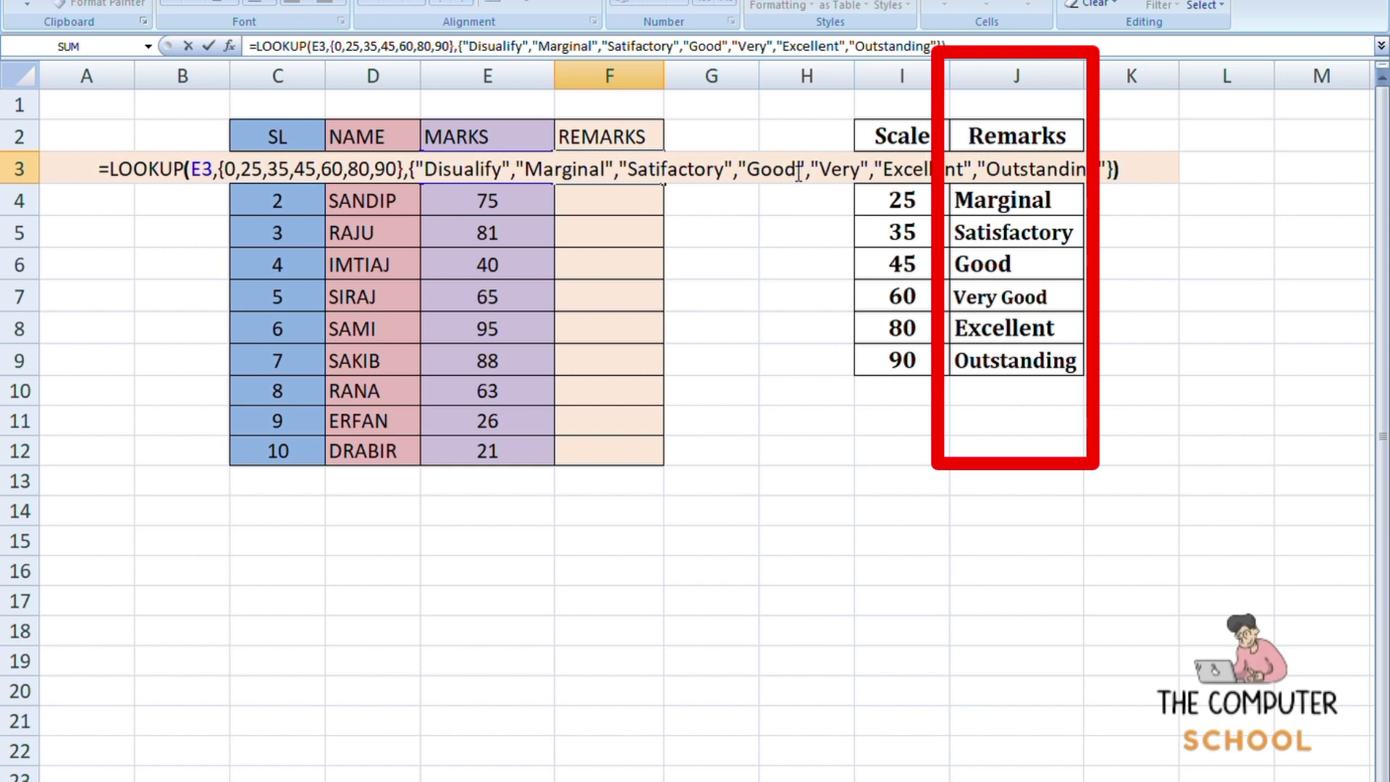
key(Return)
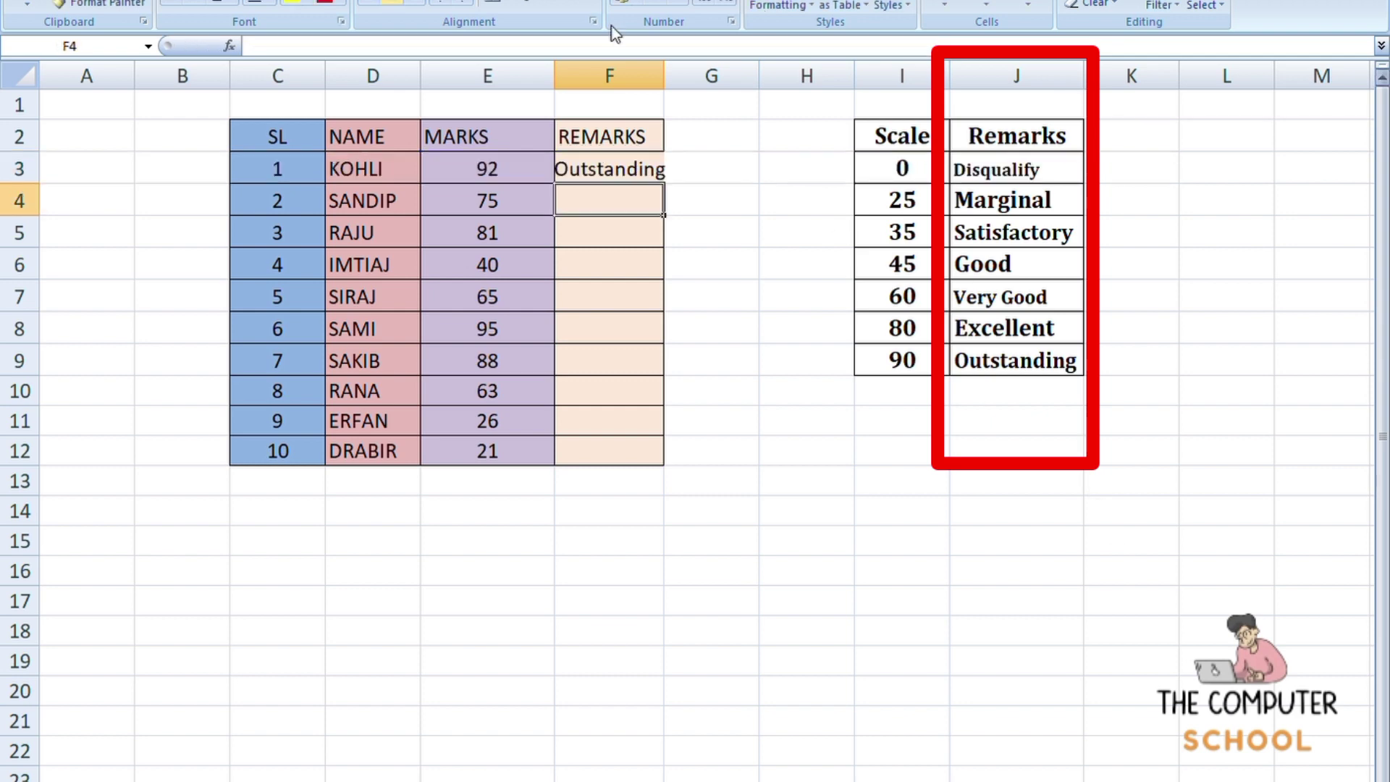
- Widen column F and fill the F3 array-constant LOOKUP down to F12
drag(678, 79, 691, 80)
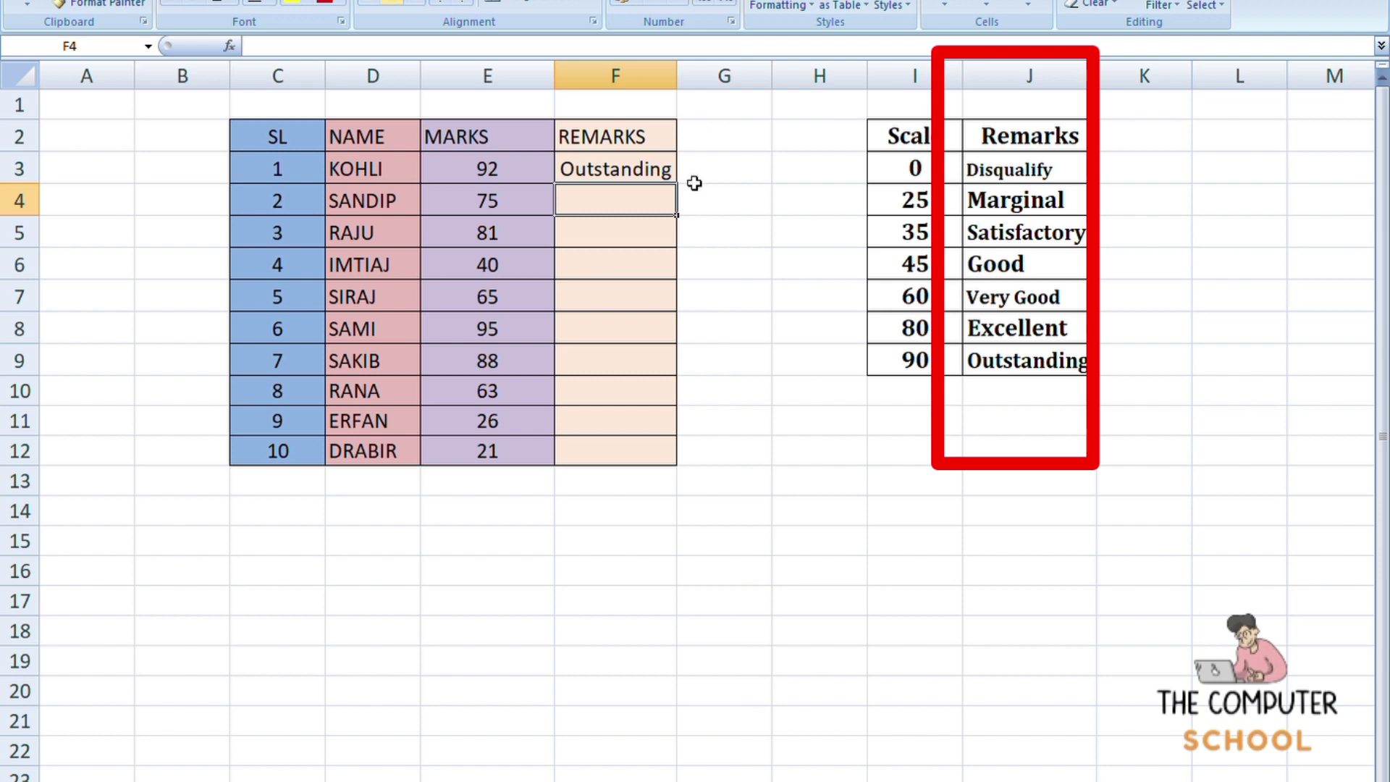
click(626, 181)
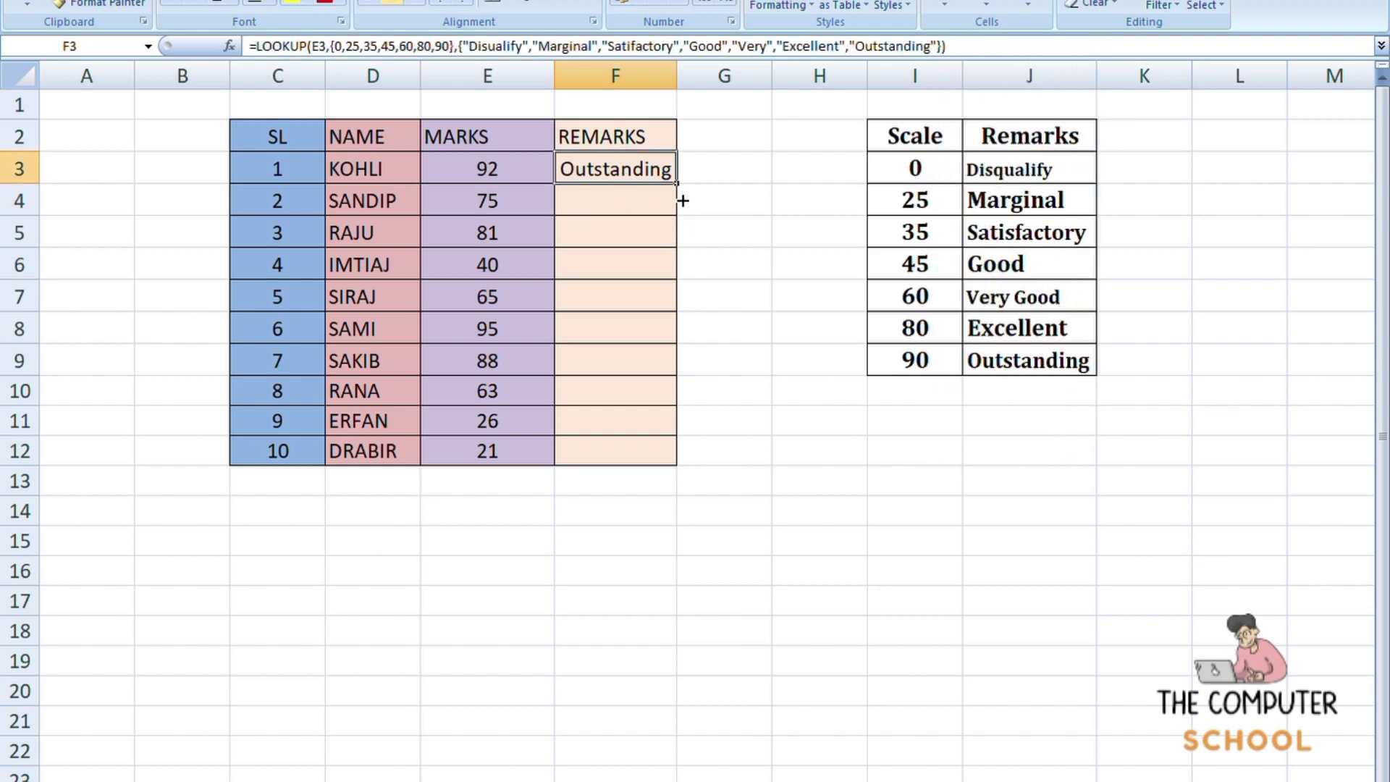
drag(682, 201, 651, 459)
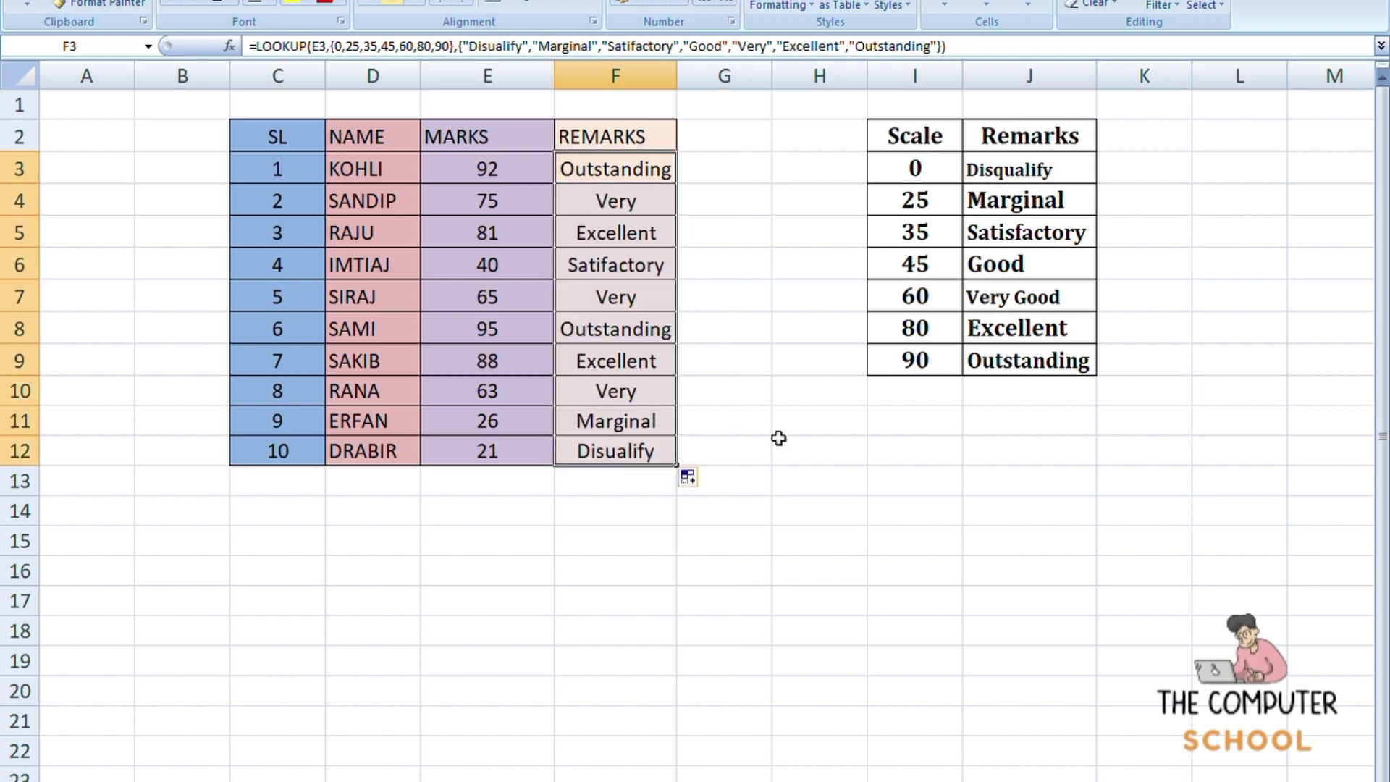